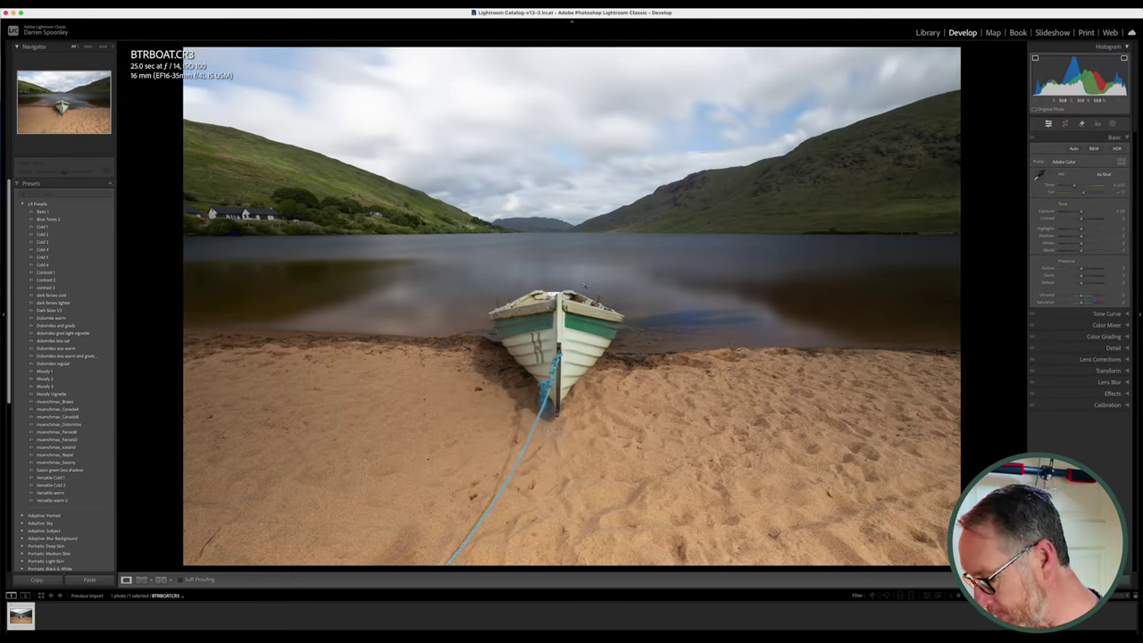
click(582, 284)
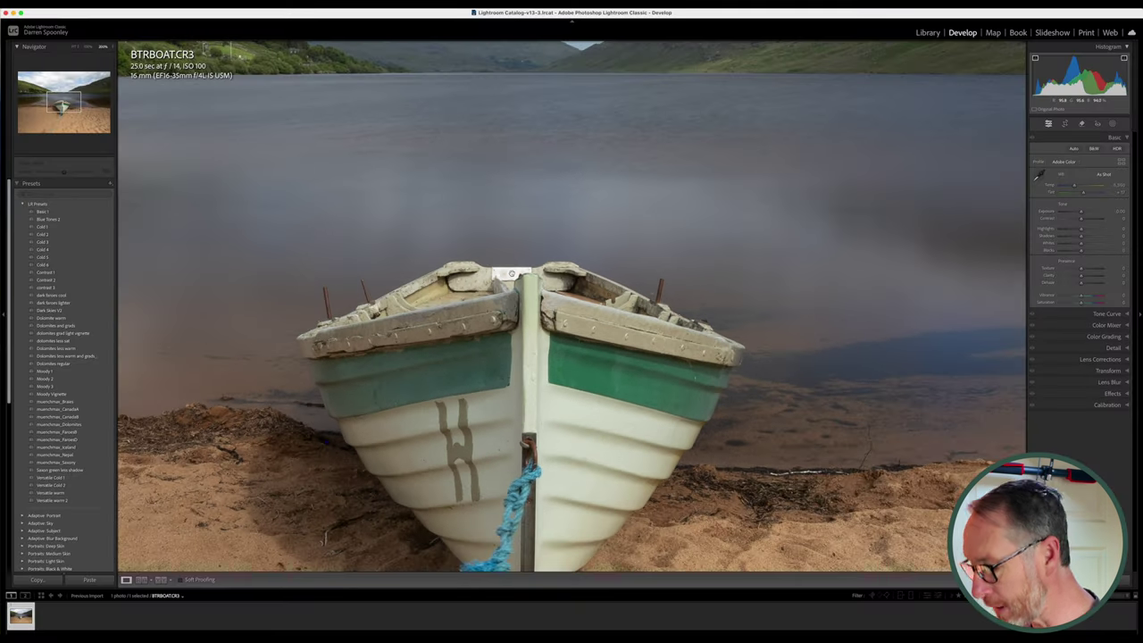
click(511, 272)
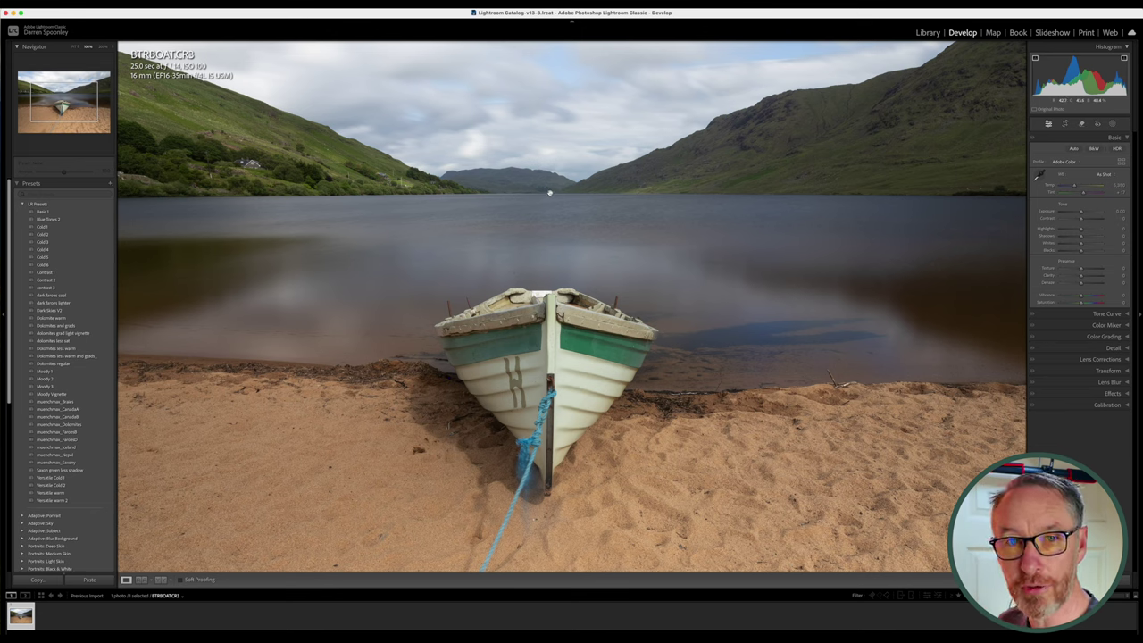
Zoom the boat photo back out to Fit so the whole frame shows.
click(538, 347)
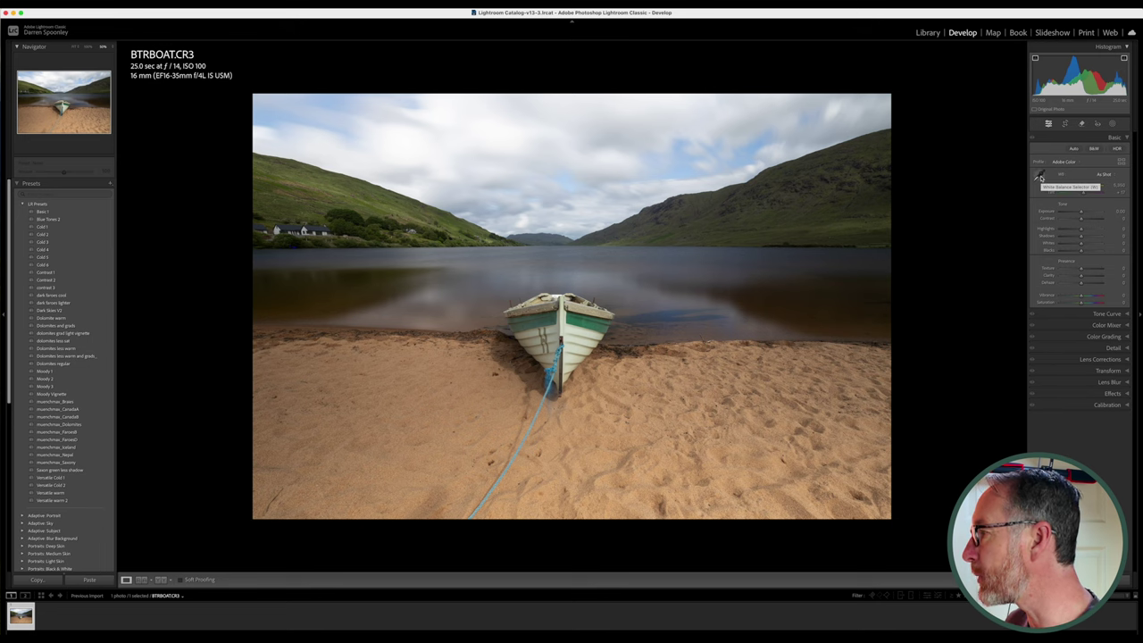
Sample the grey sky with the White Balance eyedropper, then undo that sample.
click(1040, 177)
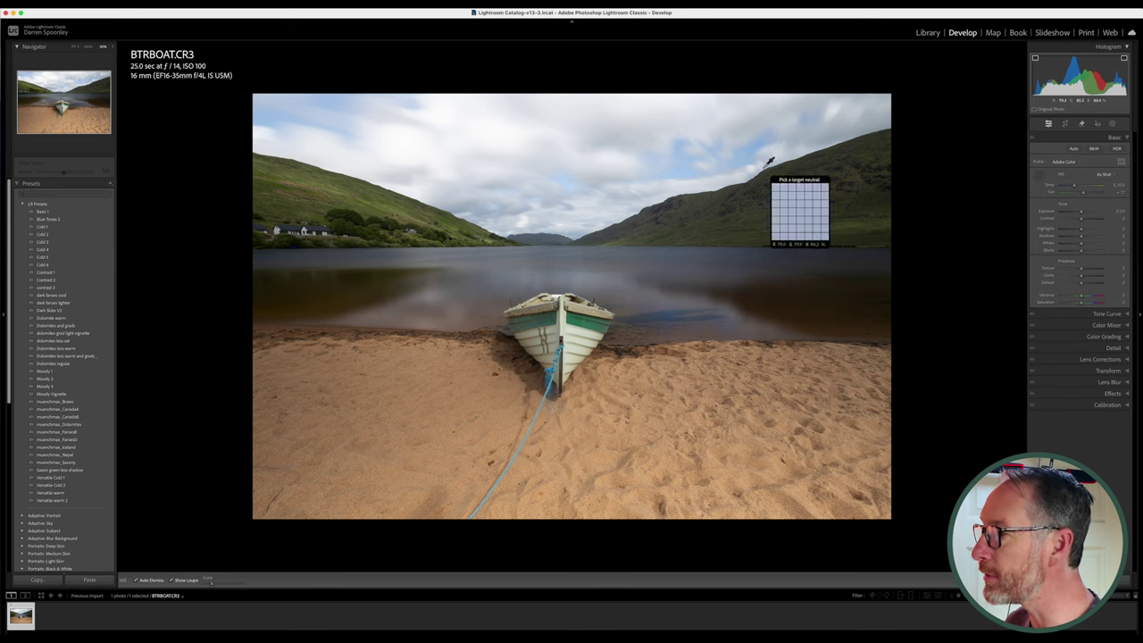
click(491, 173)
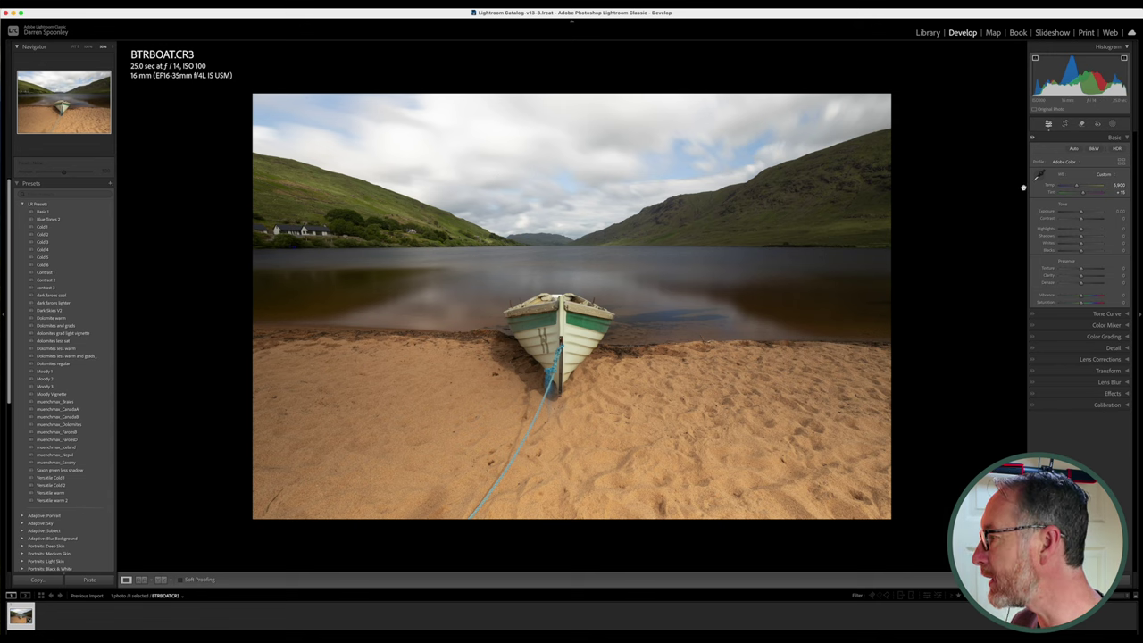
key(super+z)
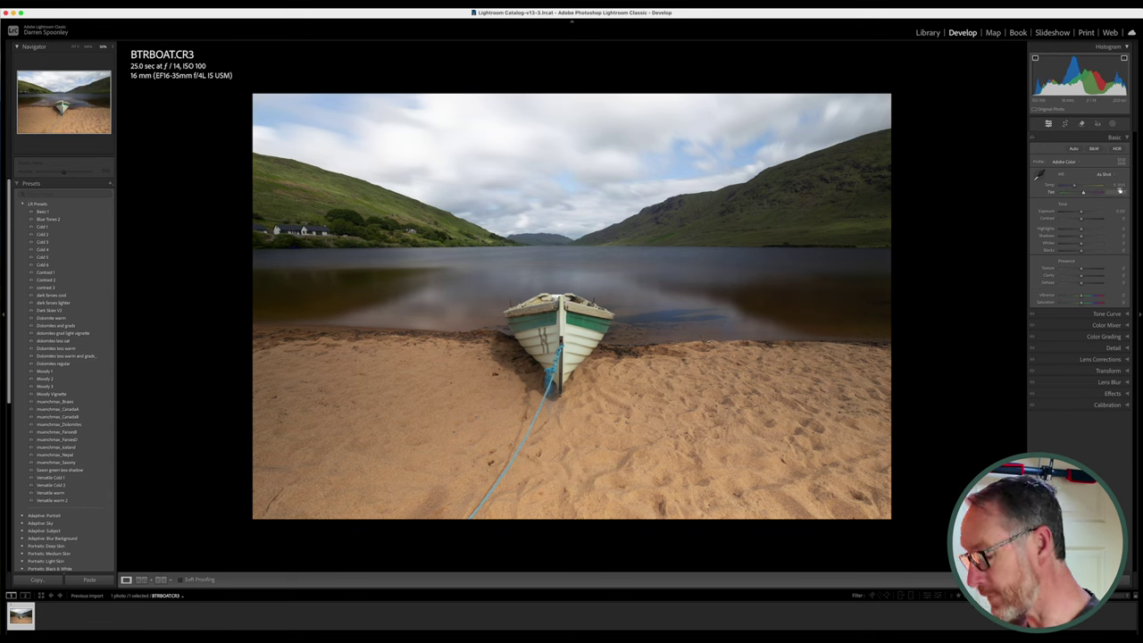
Resample several cloud and sky spots until the white balance settles as Custom.
click(1038, 175)
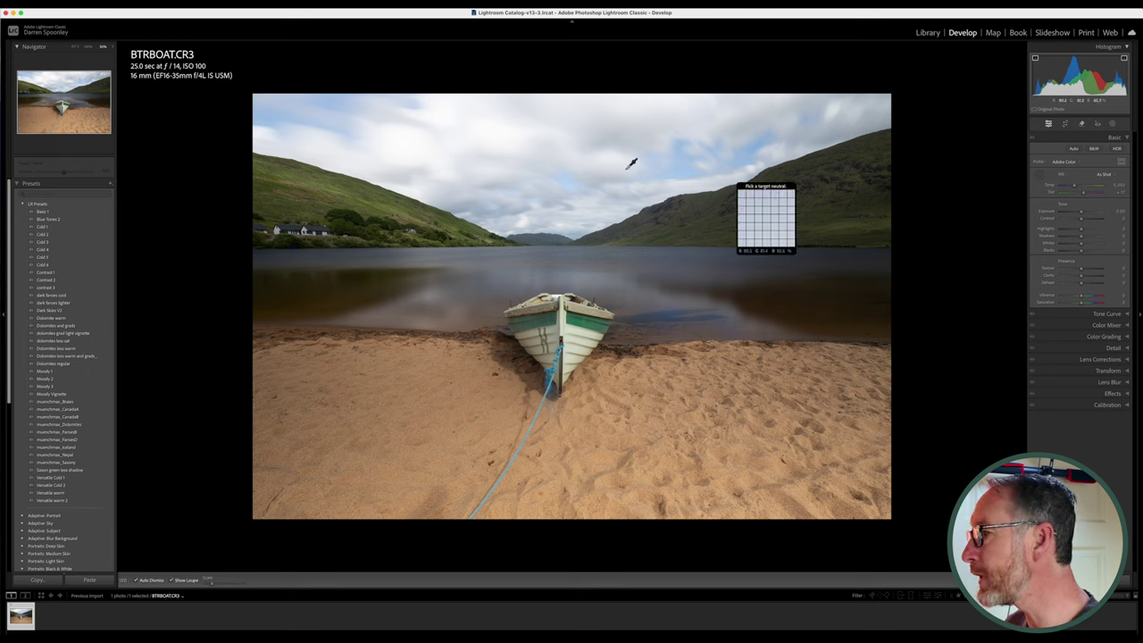
click(497, 169)
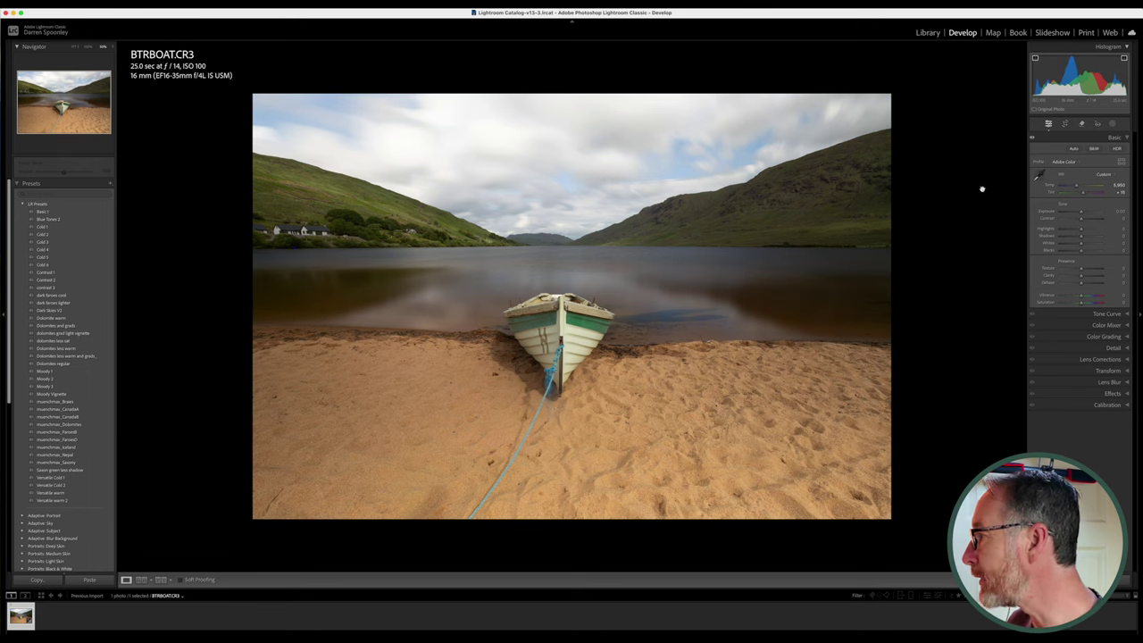
click(1038, 176)
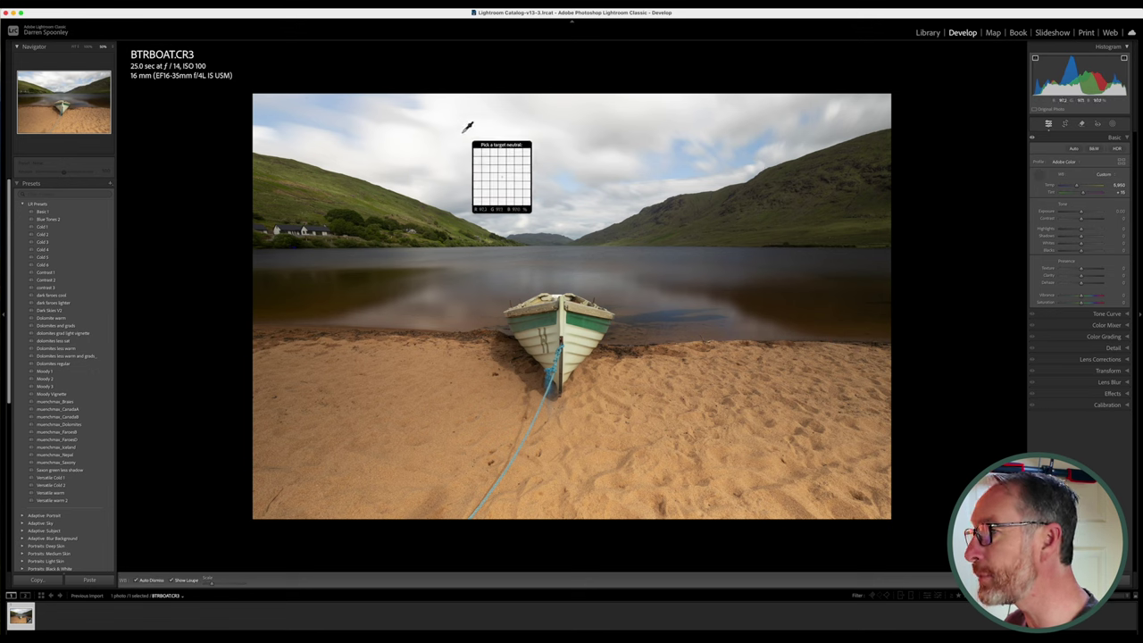
click(390, 117)
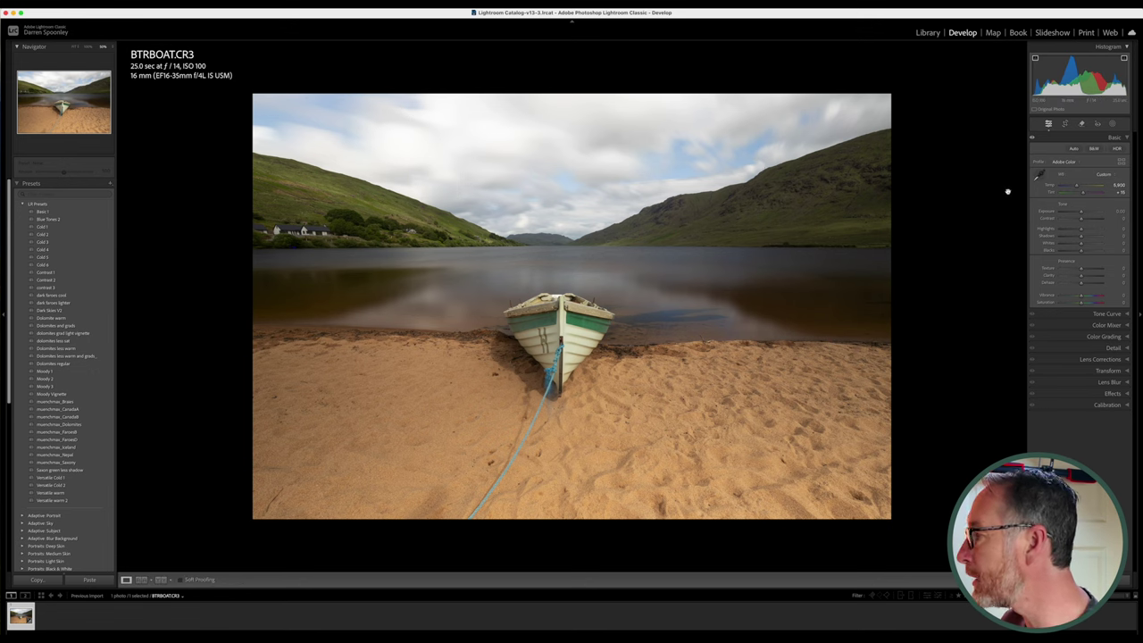
click(1038, 176)
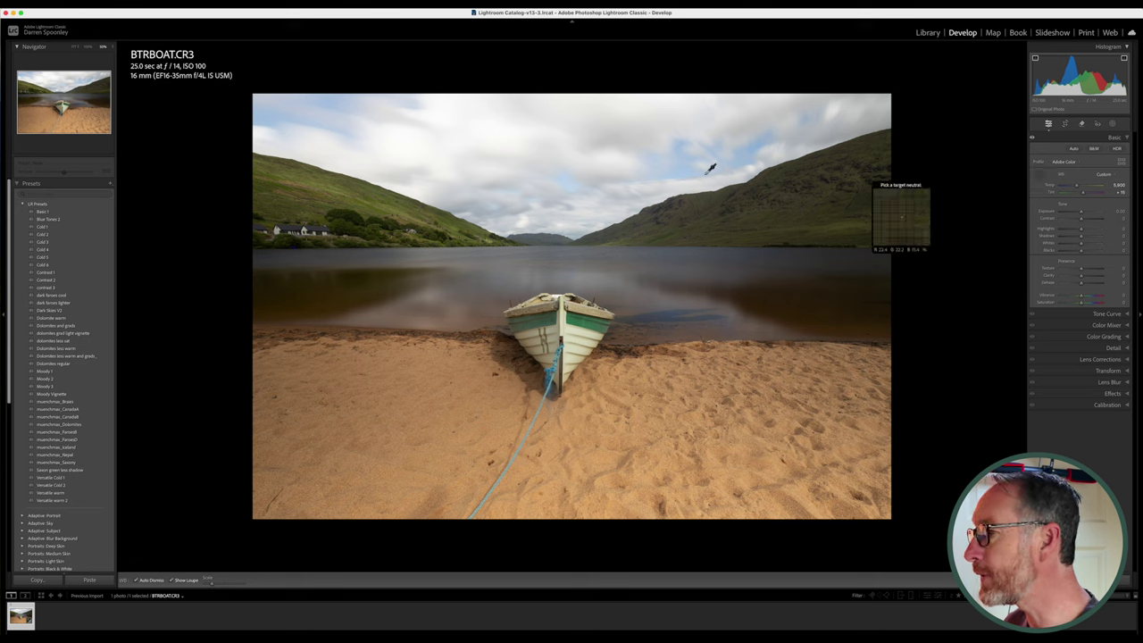
click(426, 152)
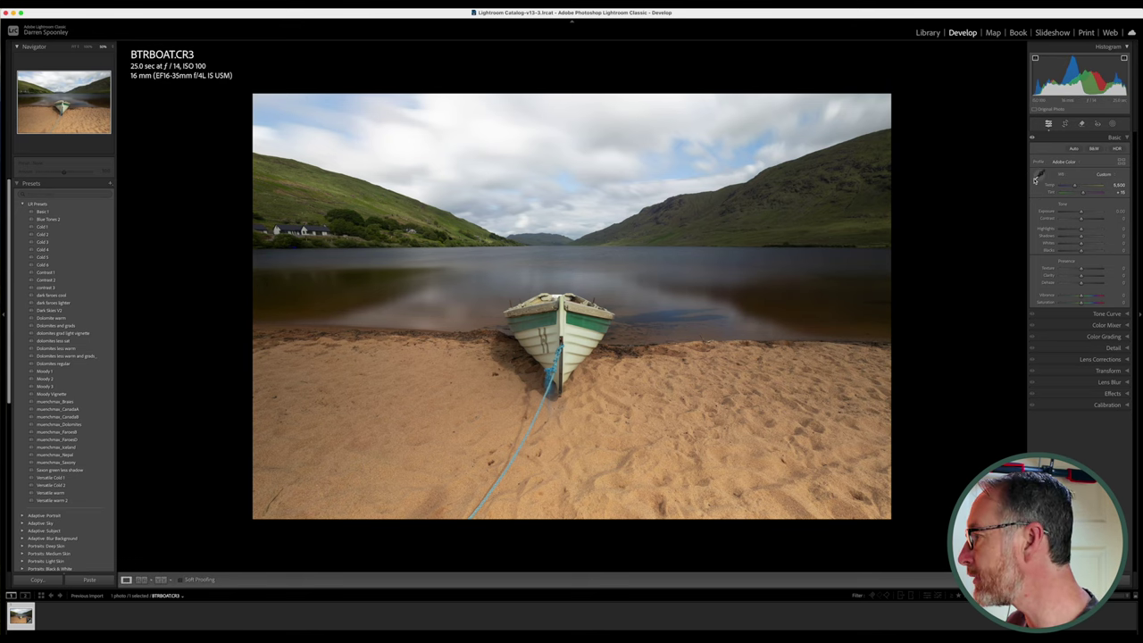
click(1039, 176)
click(480, 167)
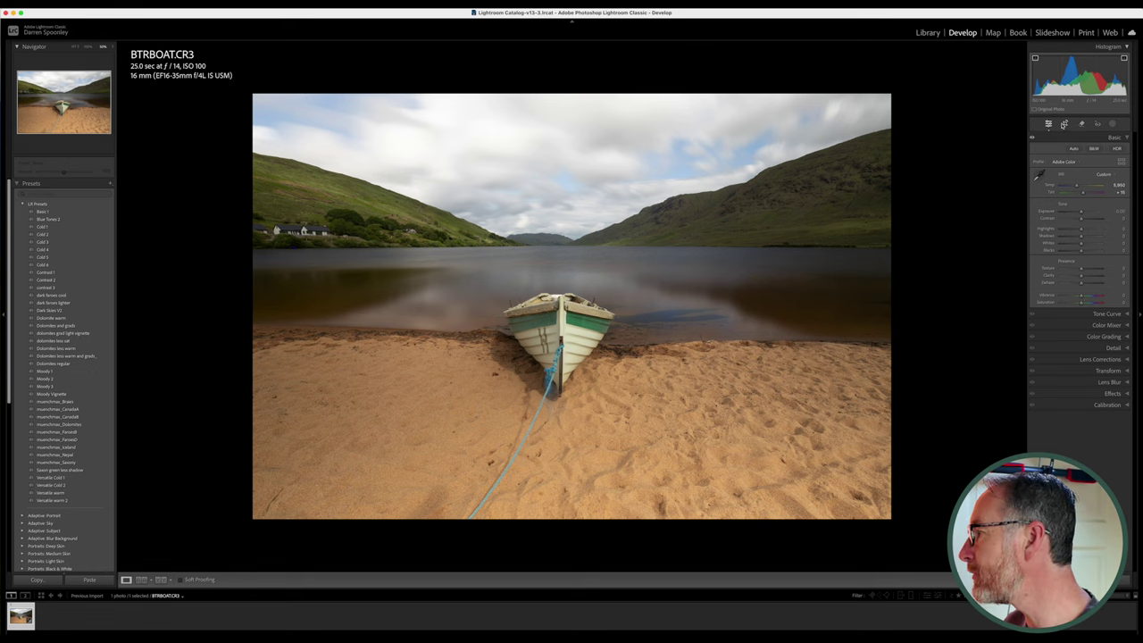
Crop to a 16 x 9 aspect with rule-of-thirds guides, trimming sky and sand.
click(1064, 125)
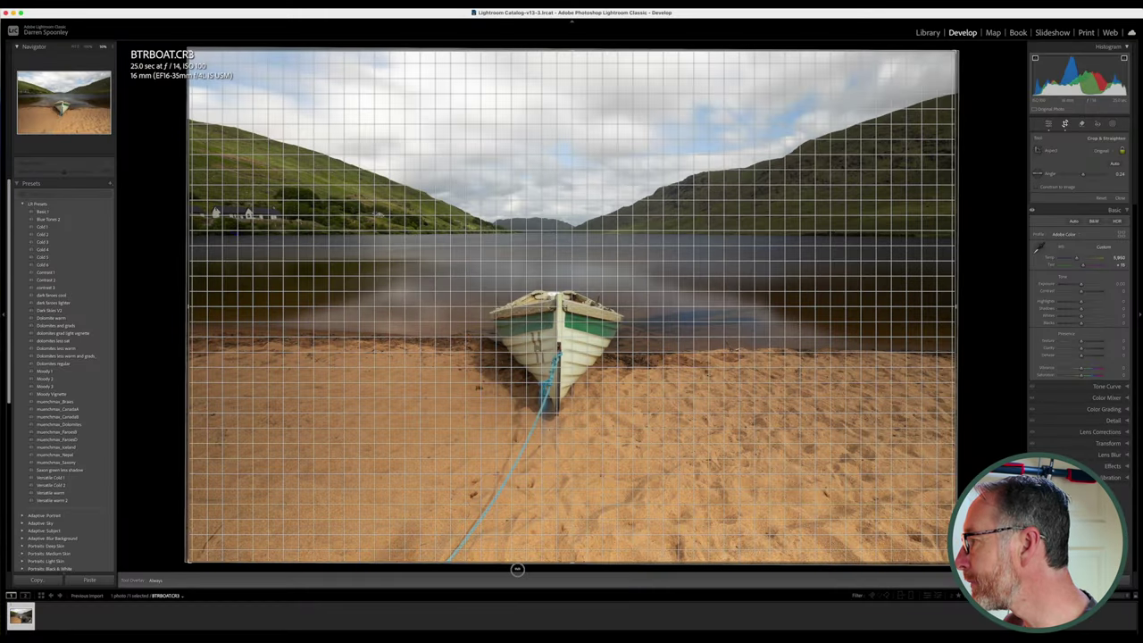
drag(517, 568, 517, 569)
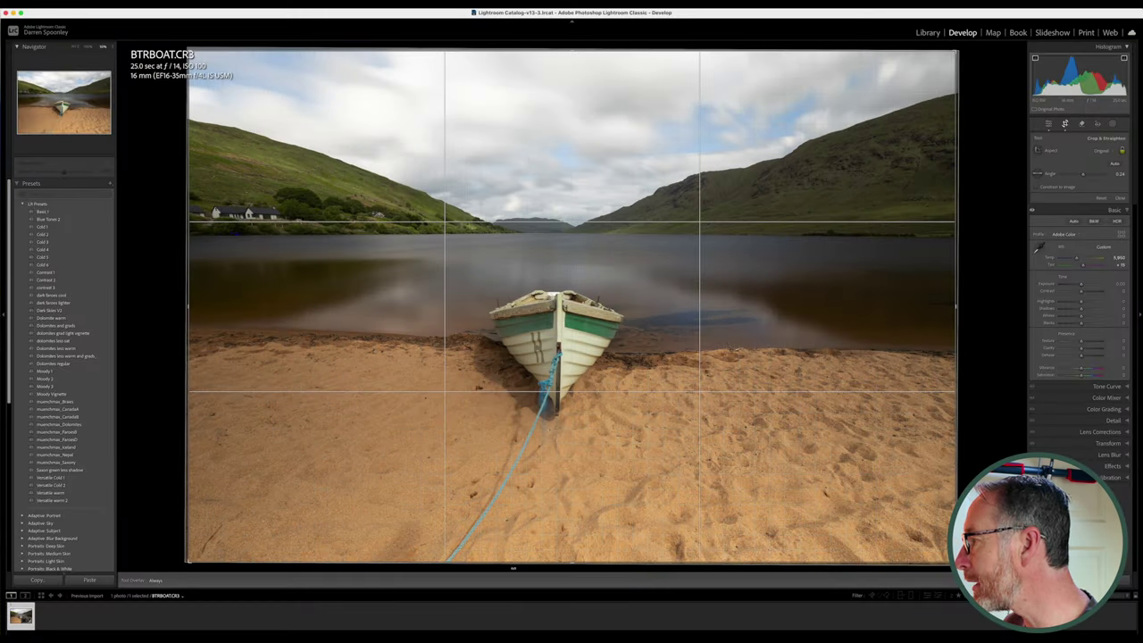
click(1116, 174)
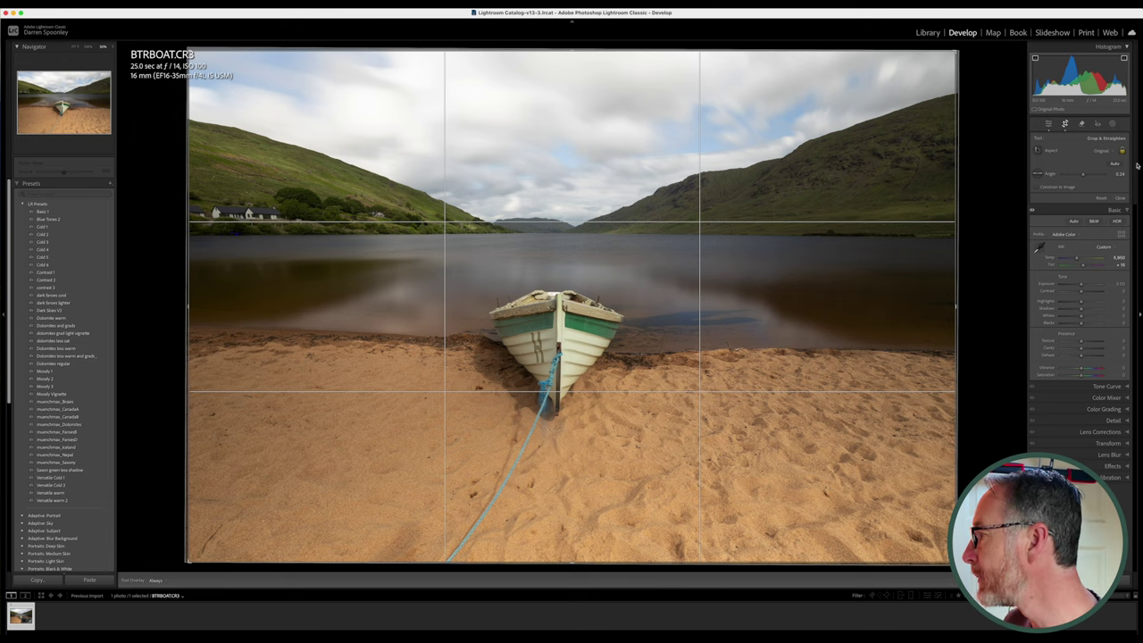
click(1103, 151)
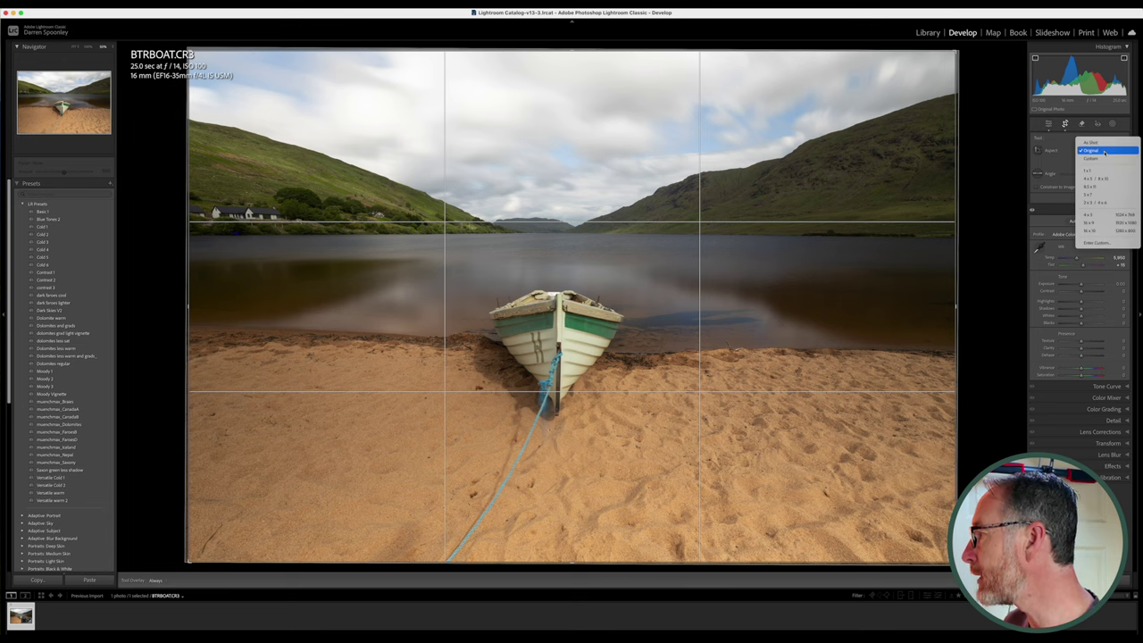
click(1091, 223)
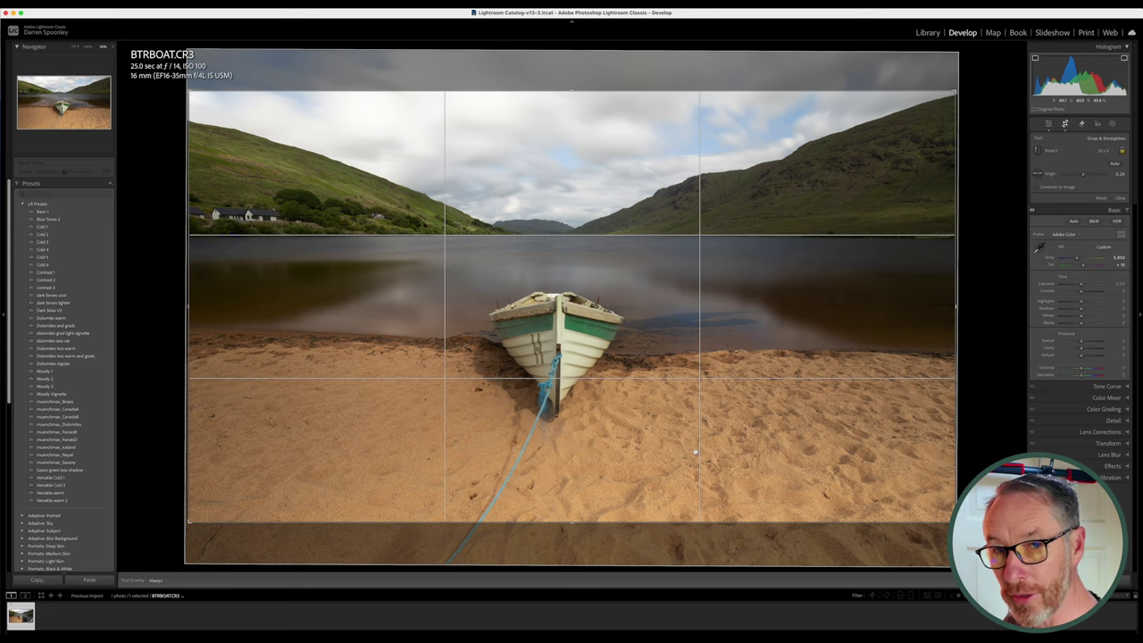
key(Return)
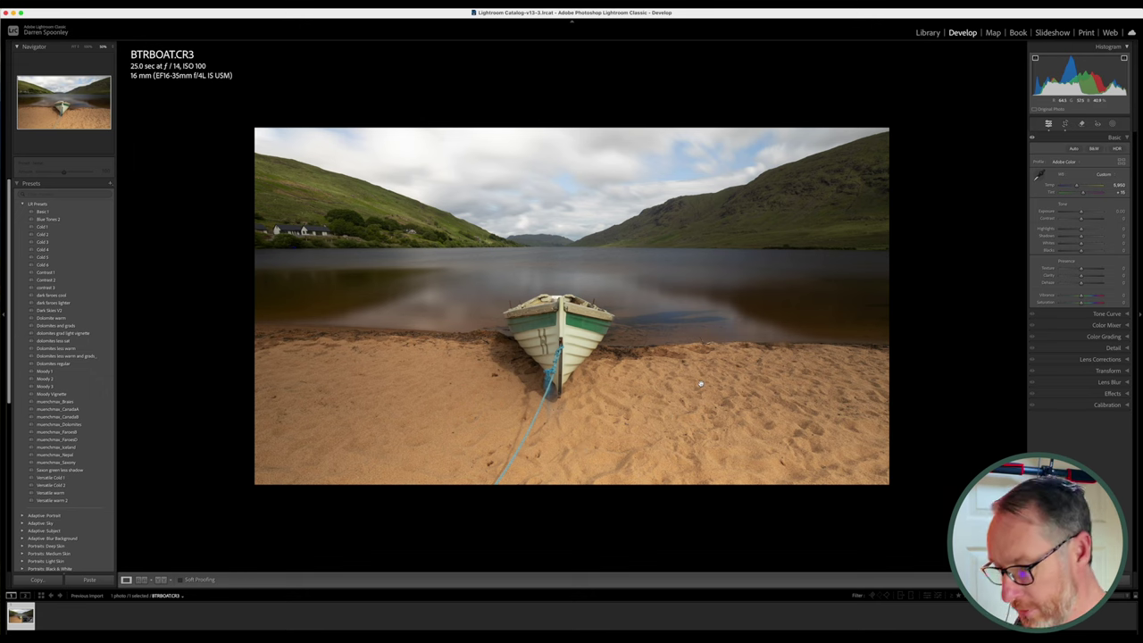
Undo the crop twice, then reopen and close Crop to confirm the full frame.
key(super+z)
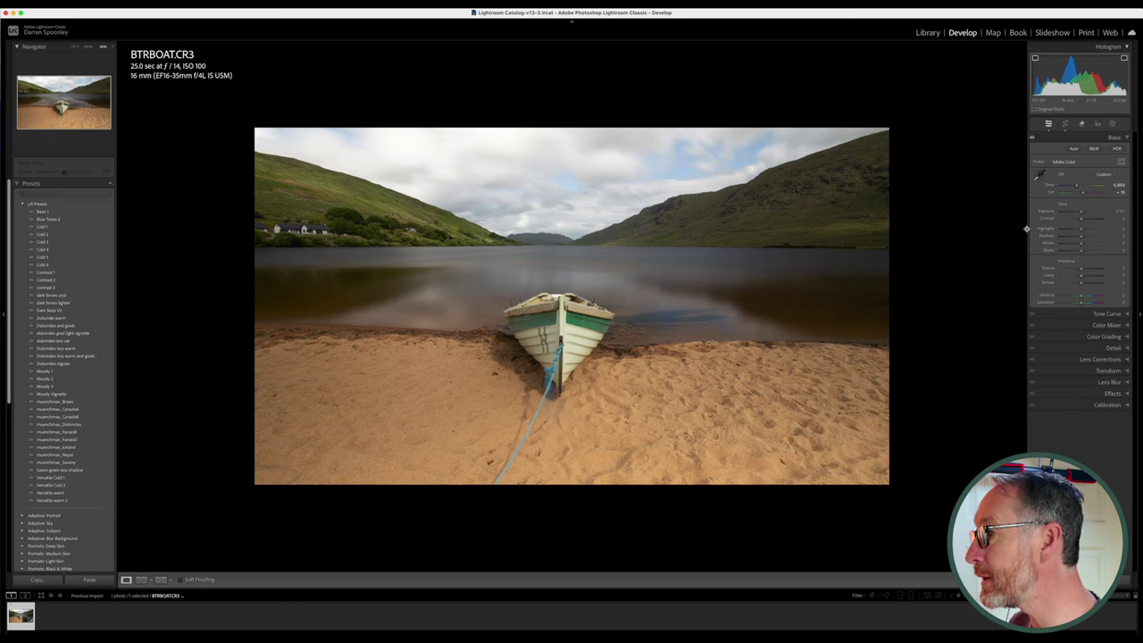
key(super+z)
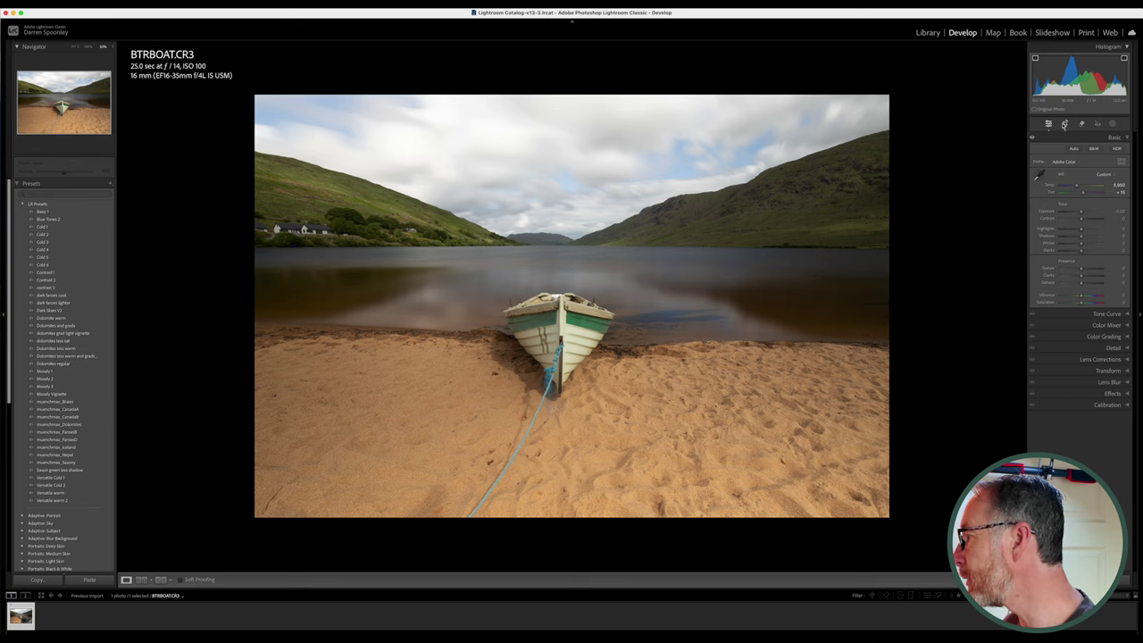
click(1063, 125)
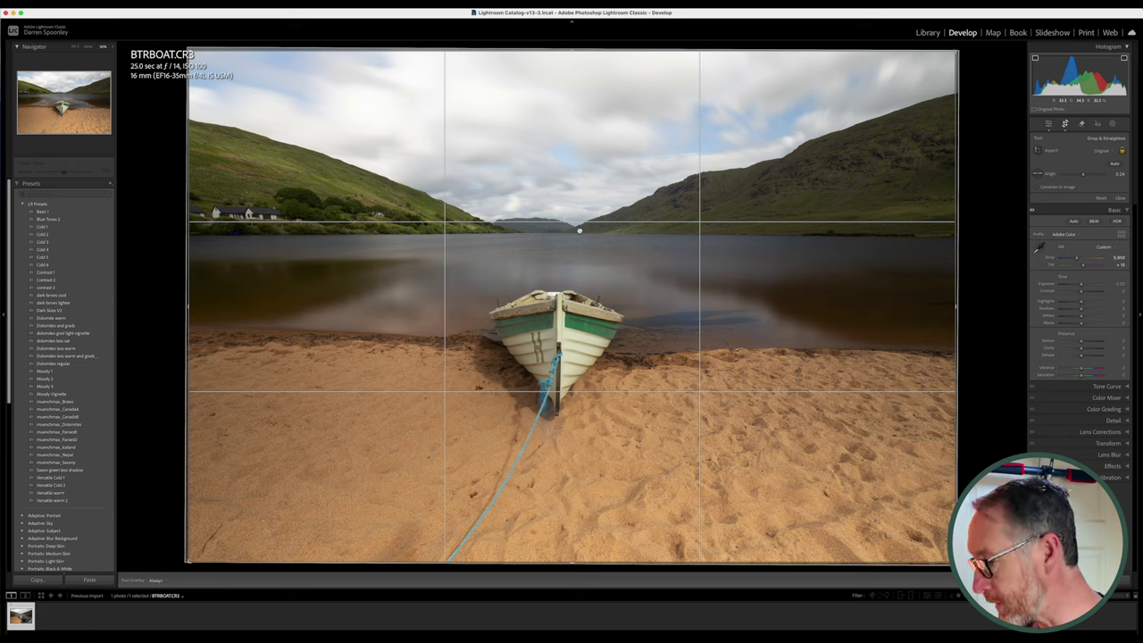
key(Return)
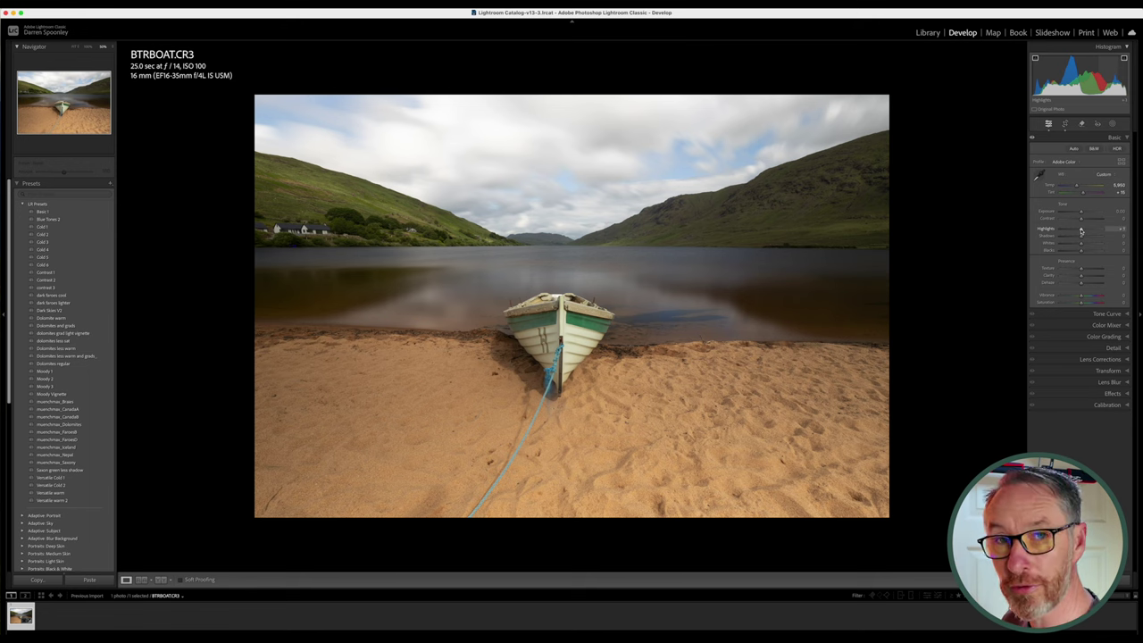
Lower Highlights to about -18 for the sky and raise Shadows to +100.
drag(1080, 231, 1018, 230)
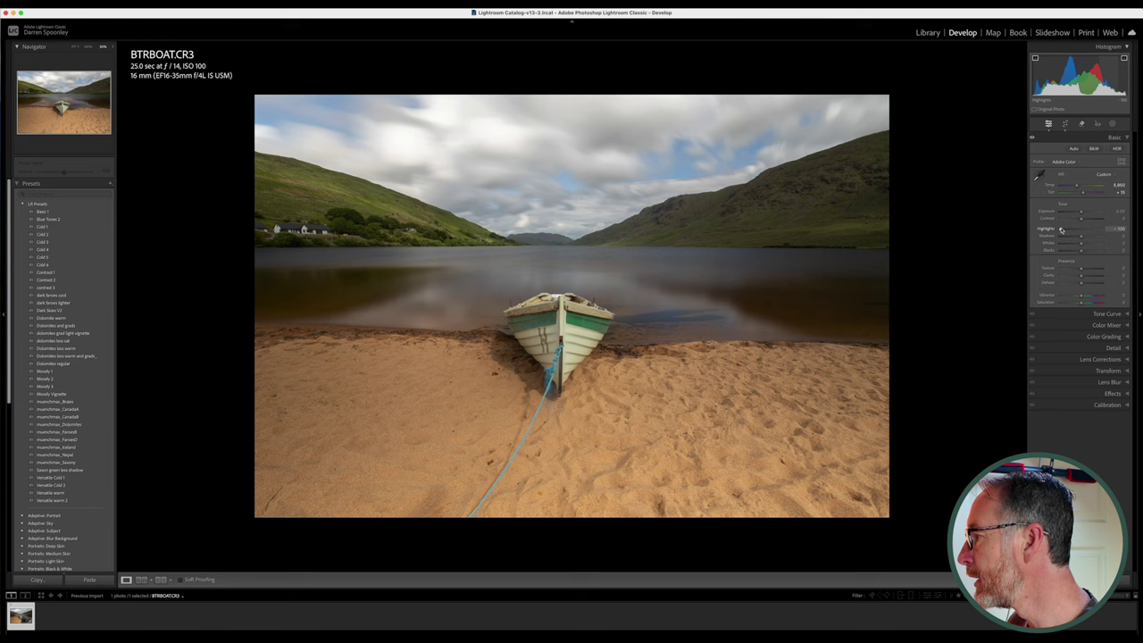
drag(1060, 228, 1094, 230)
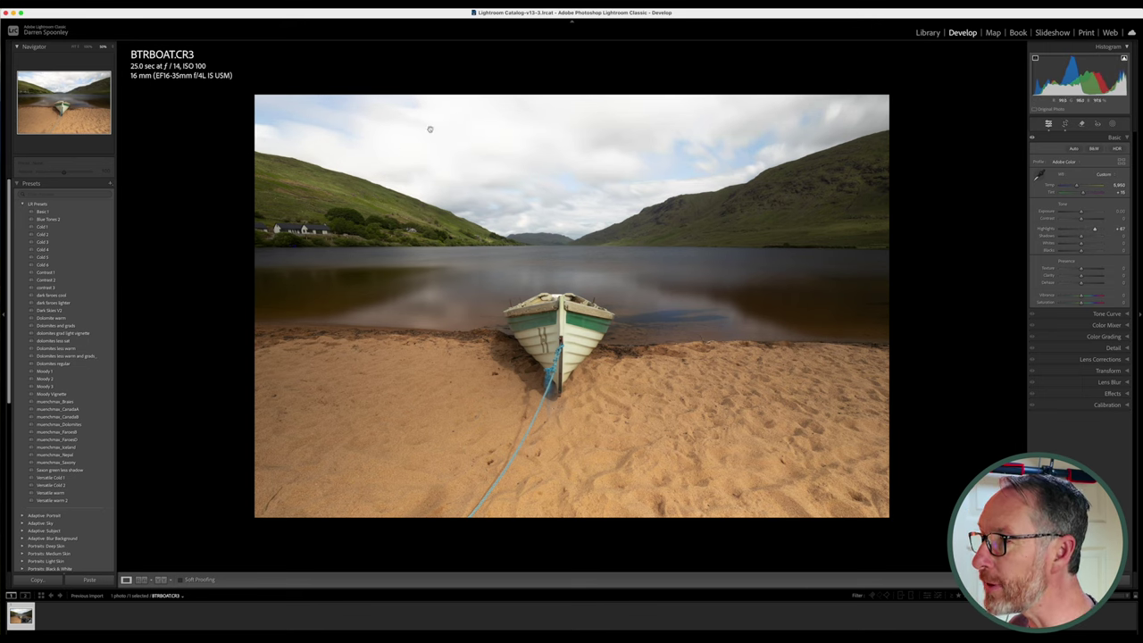
click(1094, 229)
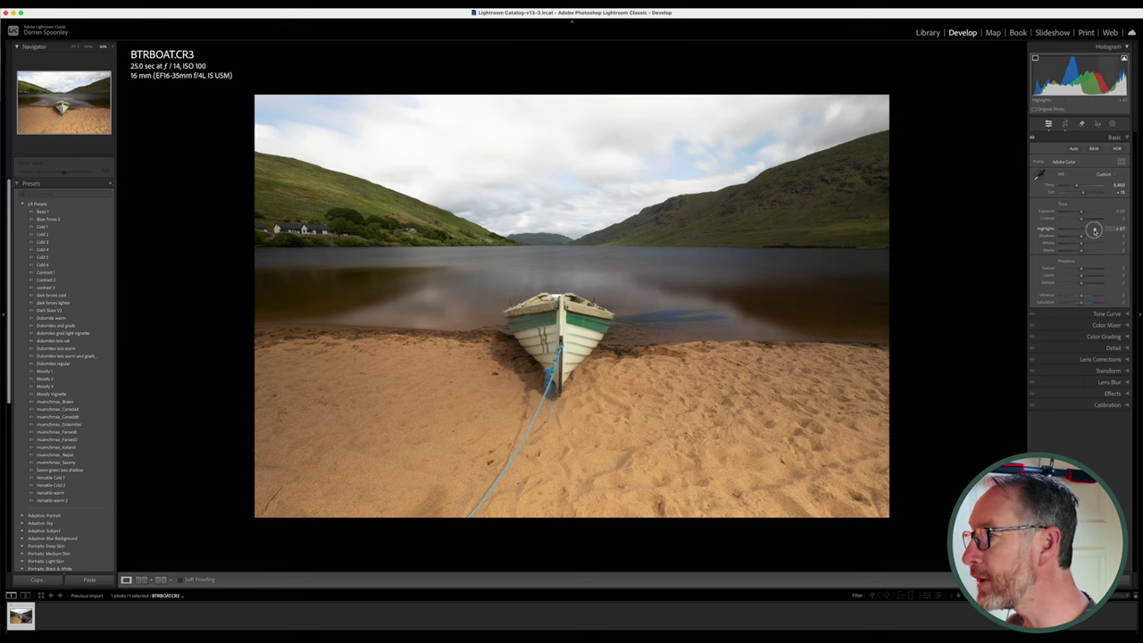
drag(1094, 230, 1077, 230)
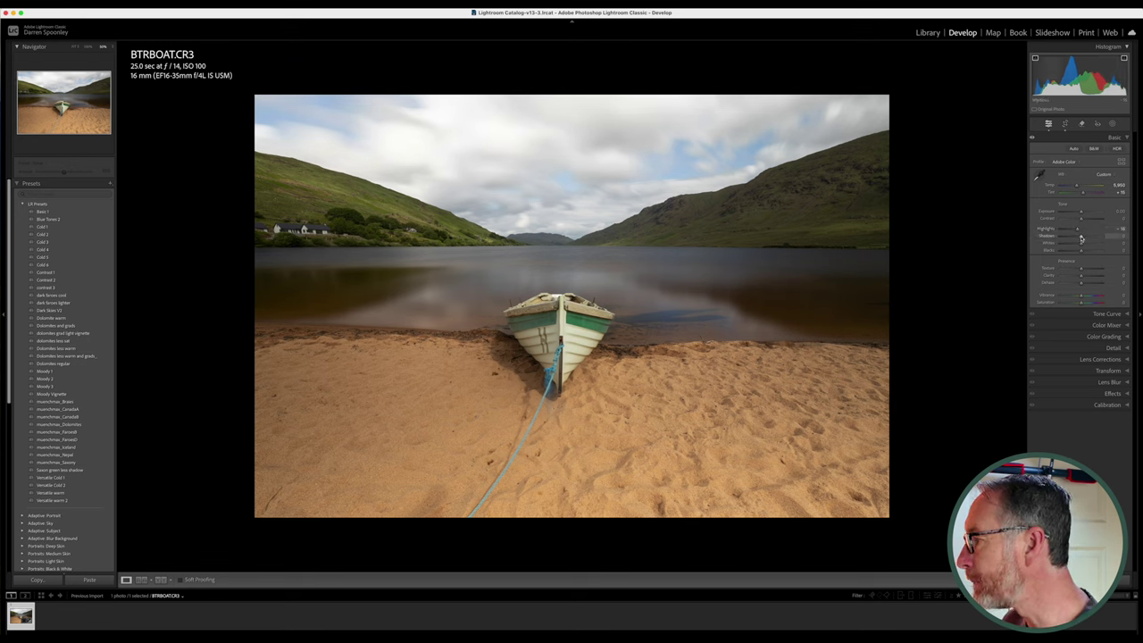
click(1080, 236)
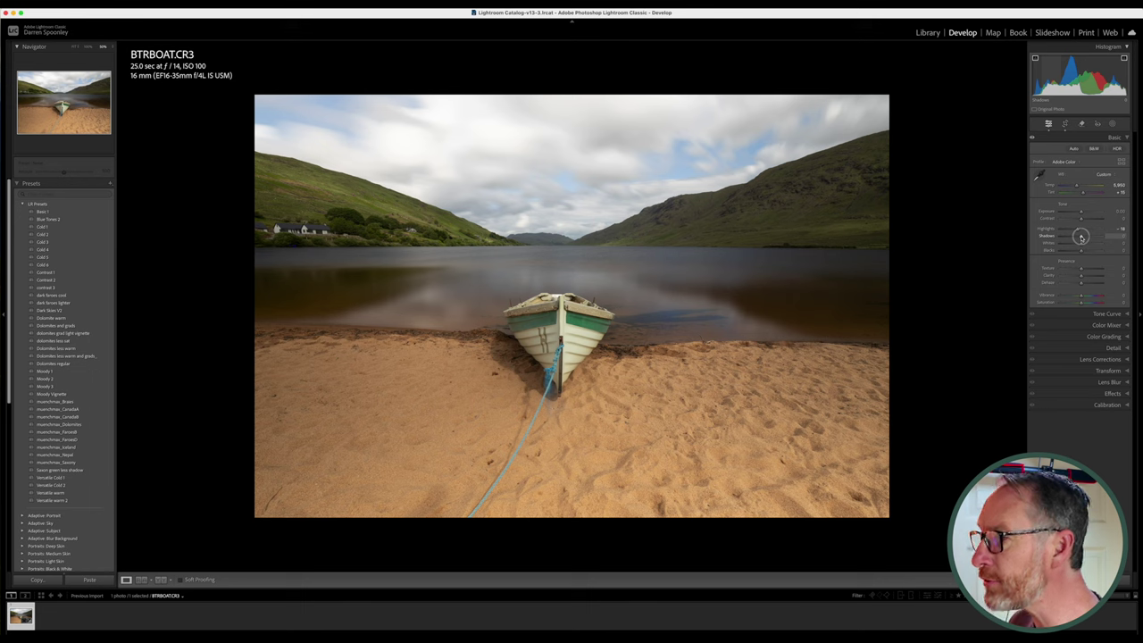
drag(1081, 236, 1138, 235)
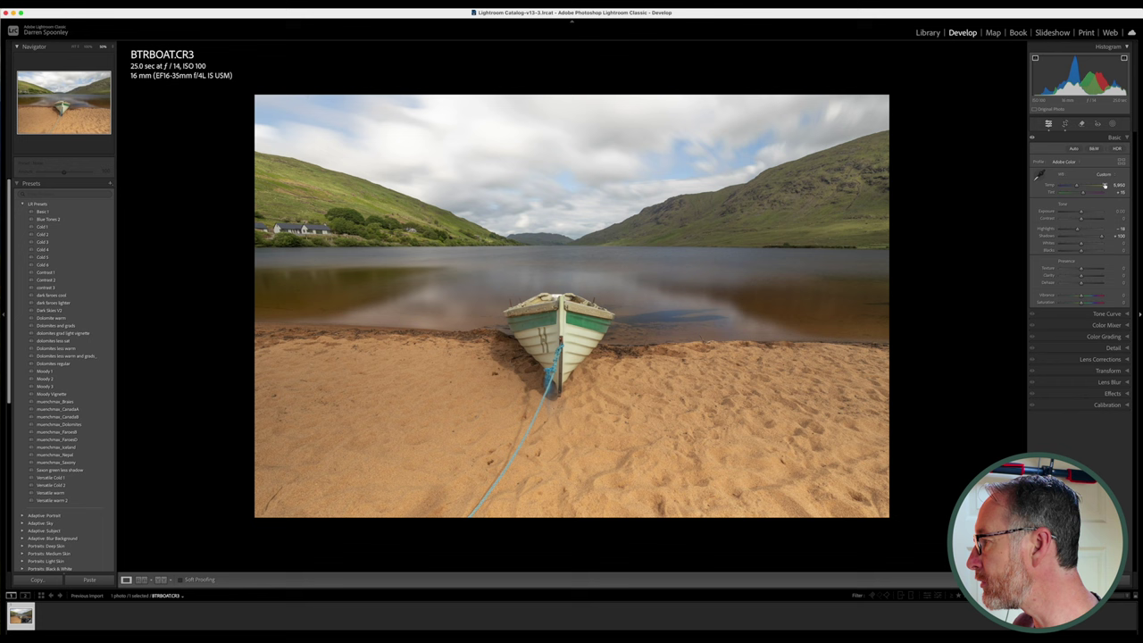
Bring the Shadows slider back from +100 to about +50.
click(1101, 236)
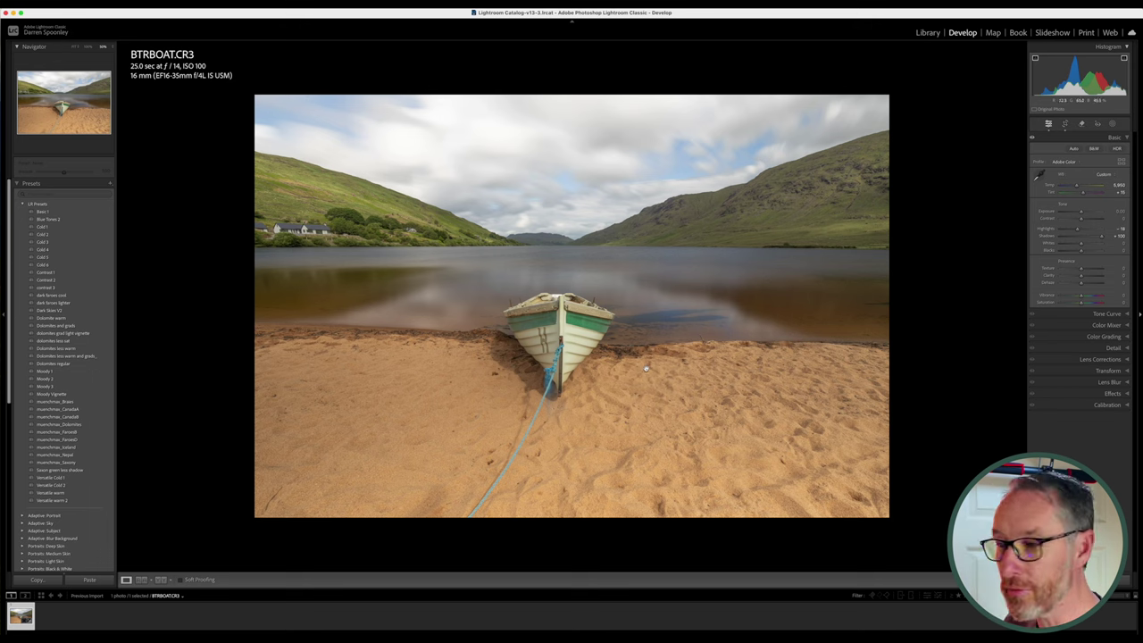
mouse_move(1101, 237)
mouse_down()
mouse_move(1073, 238)
mouse_move(1090, 237)
mouse_up()
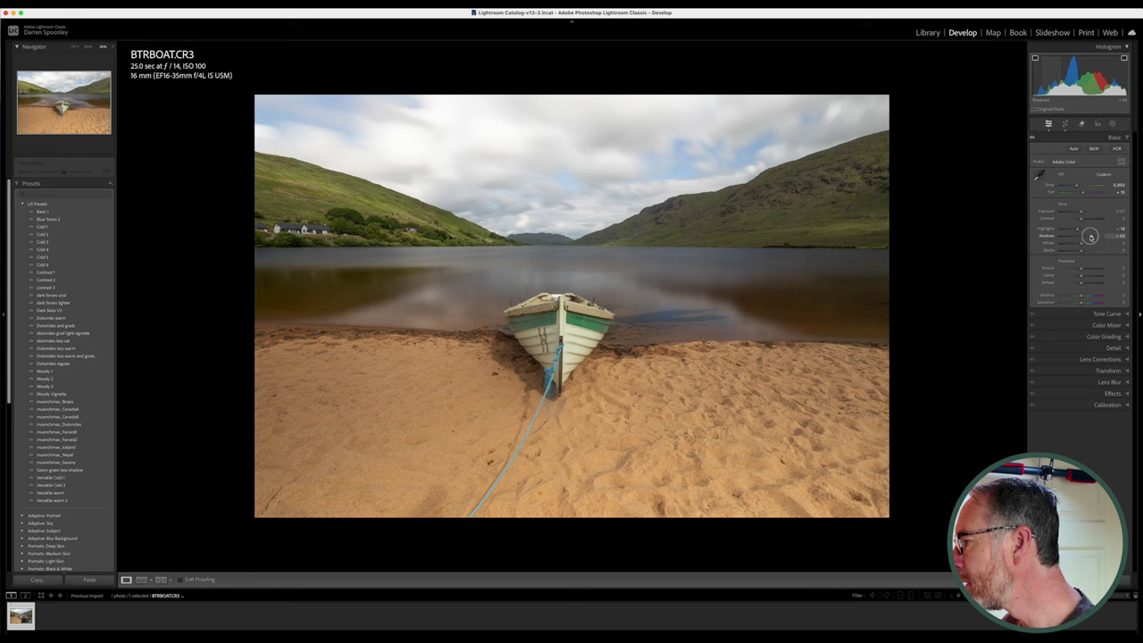
drag(1090, 236, 1088, 236)
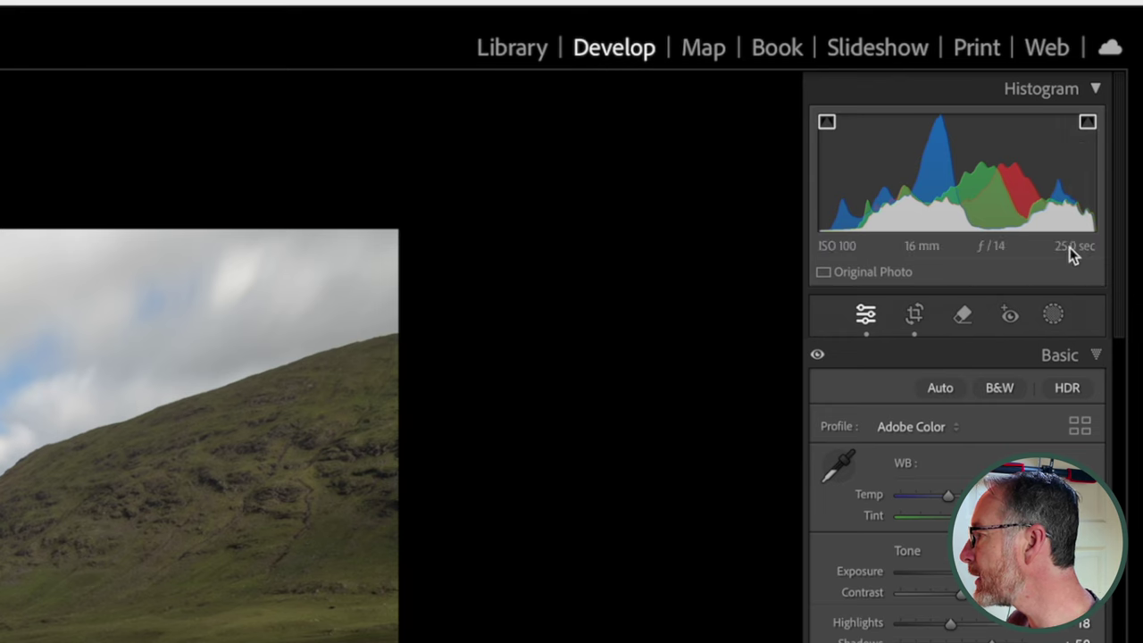
With the highlight clipping warning on, raise Whites until the sky clips, then lower them.
click(1087, 122)
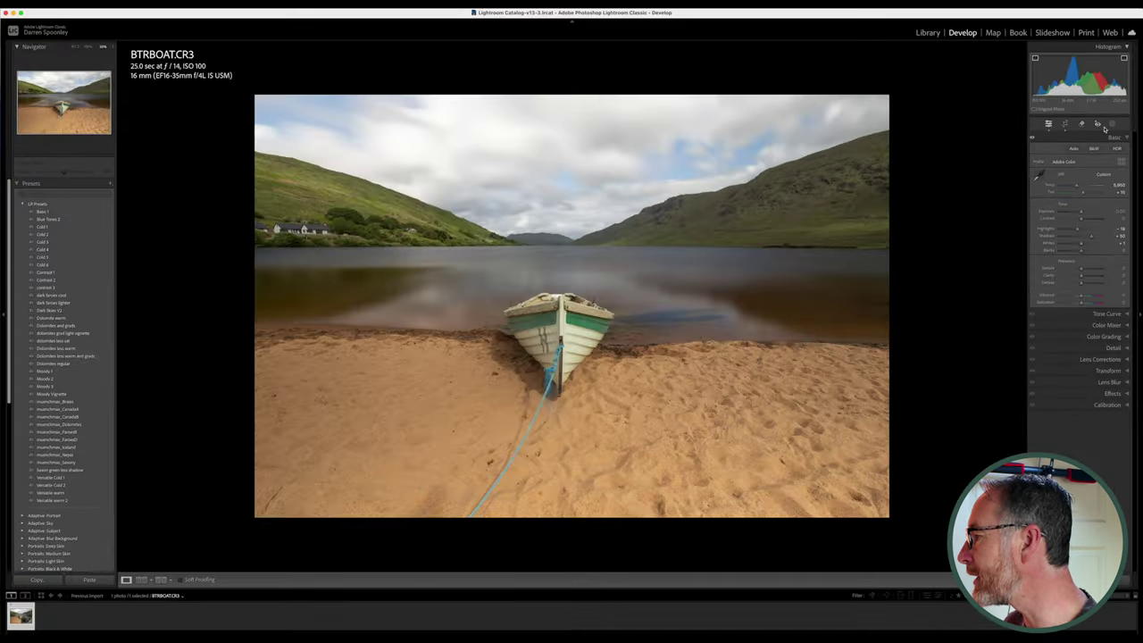
drag(1083, 242, 1087, 243)
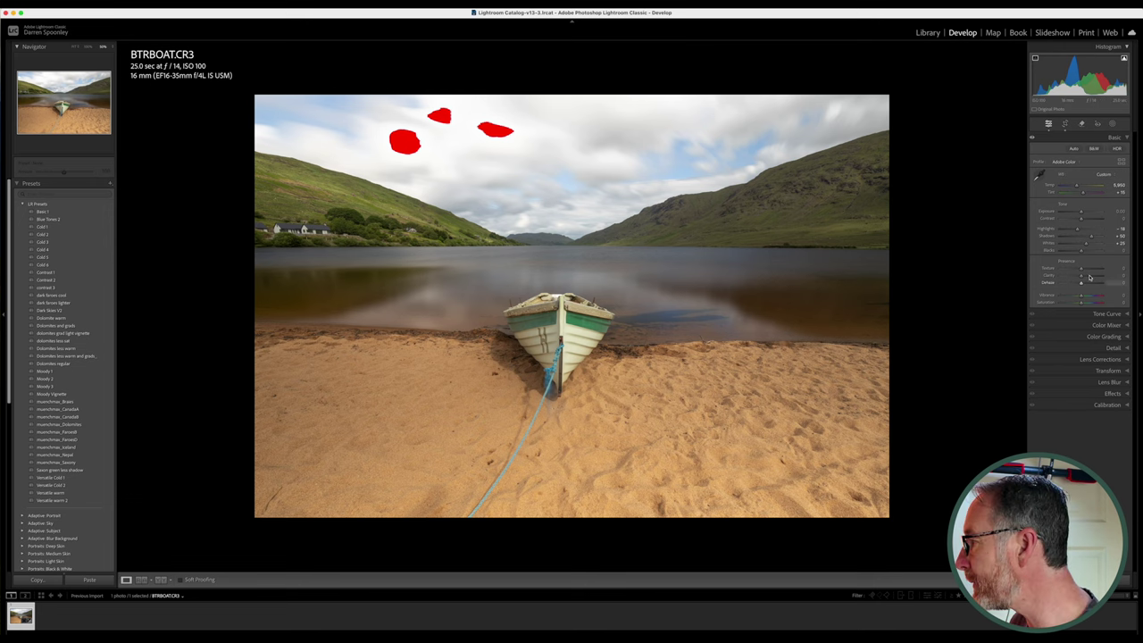
drag(1086, 244, 1071, 253)
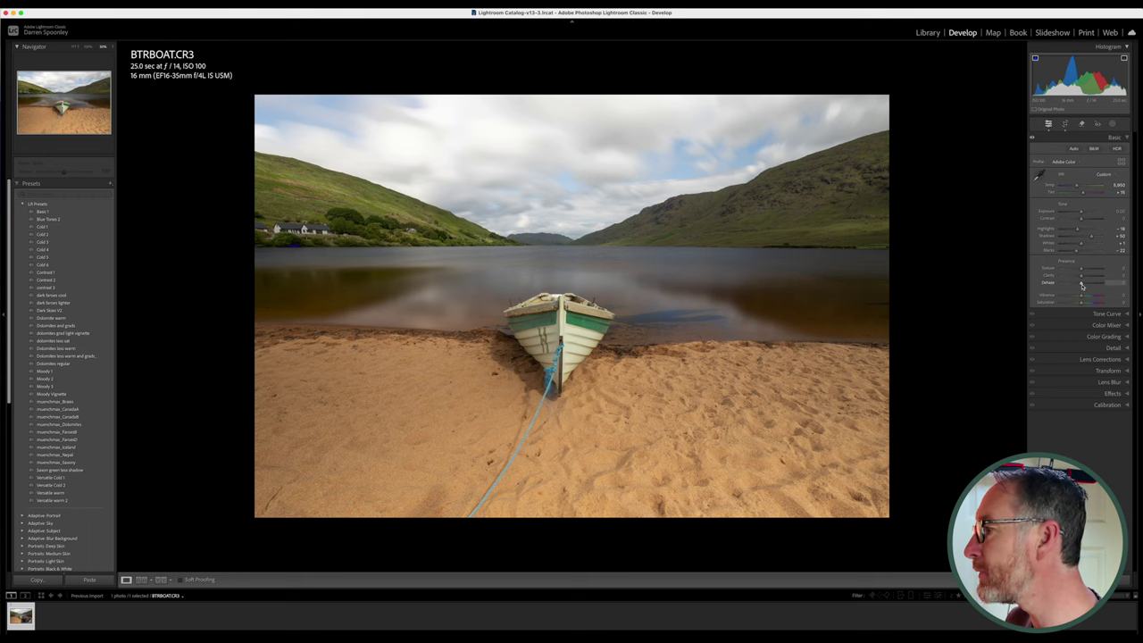
Push Dehaze to +100 and zoom into the sky to reveal dust spots.
click(1081, 284)
drag(1082, 284, 1101, 283)
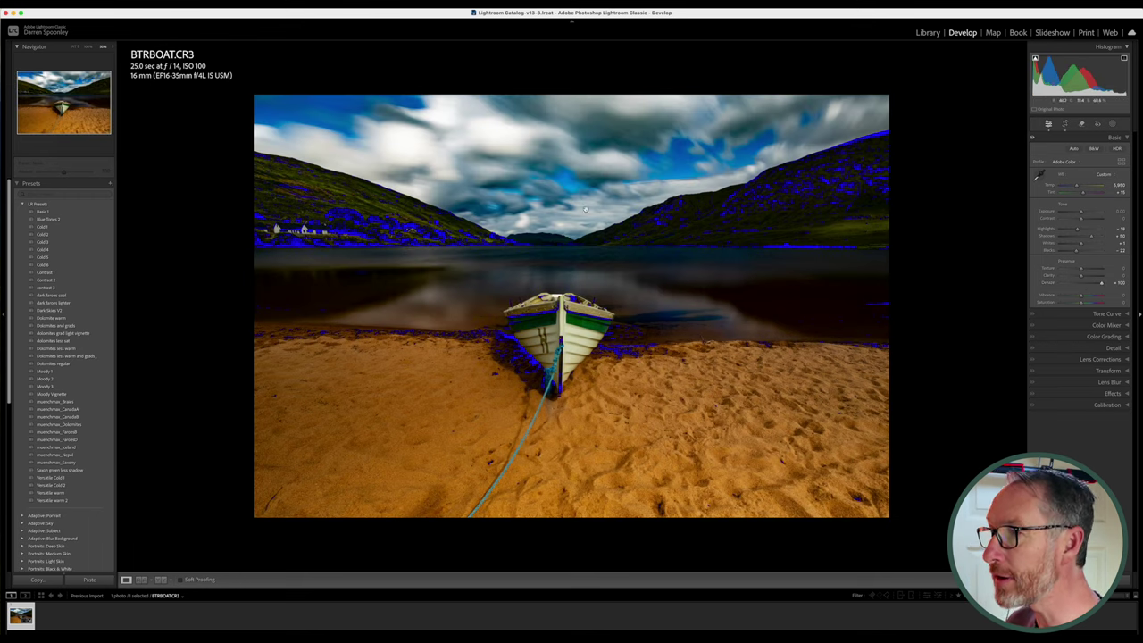
click(396, 171)
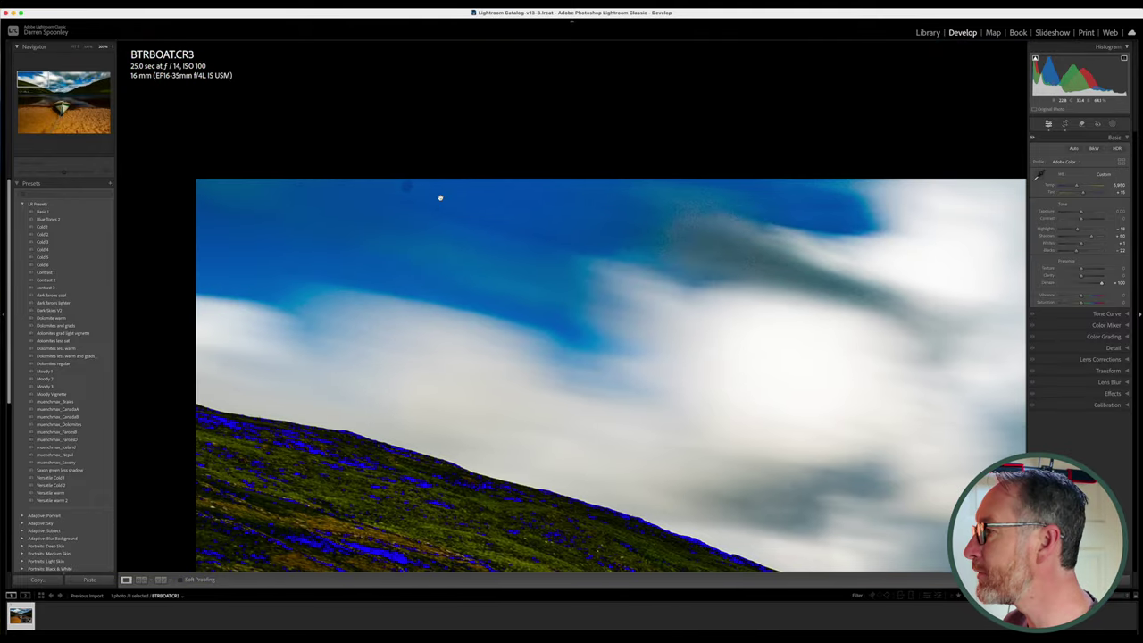
Heal the dust spots at the top of the sky, in the clouds and blue patch.
click(1081, 123)
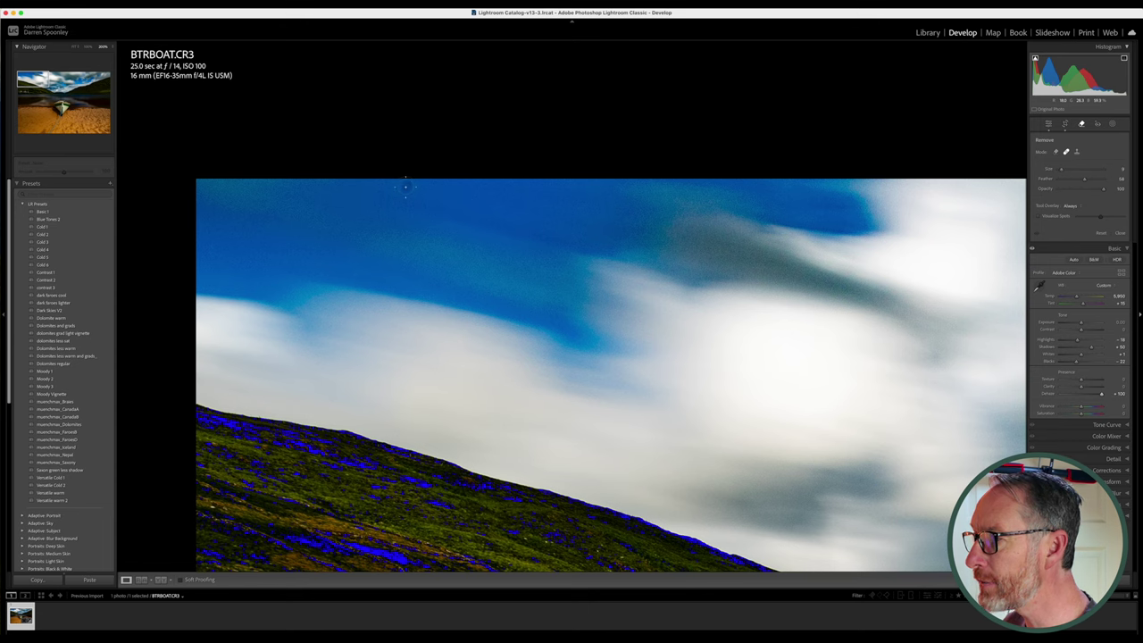
click(405, 185)
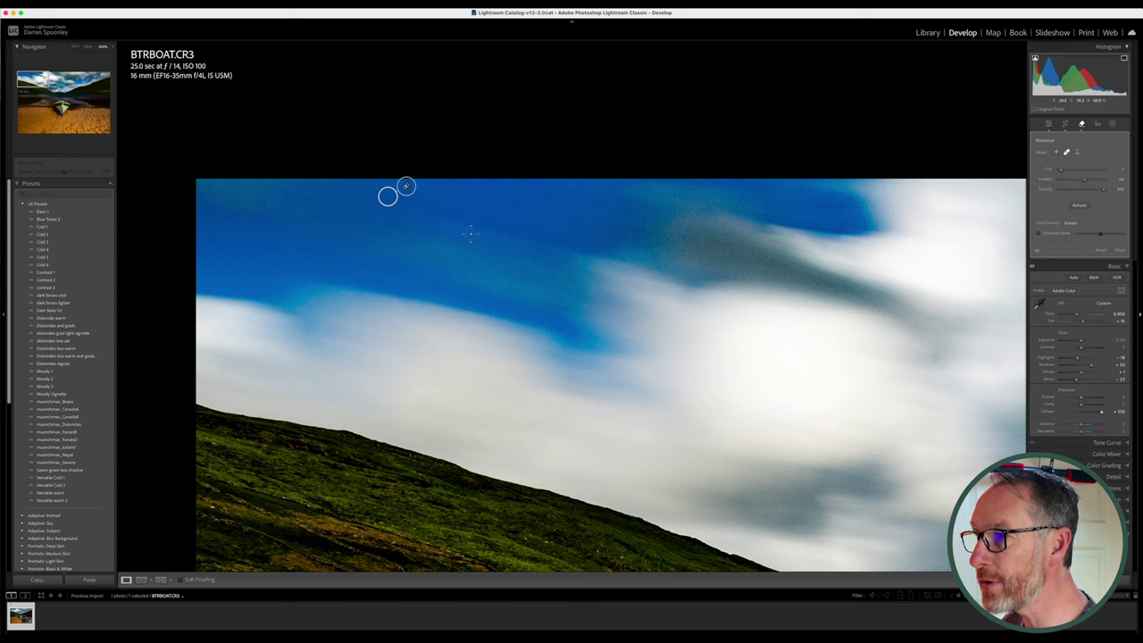
key(super+equal)
scroll(388, 196, down, 5)
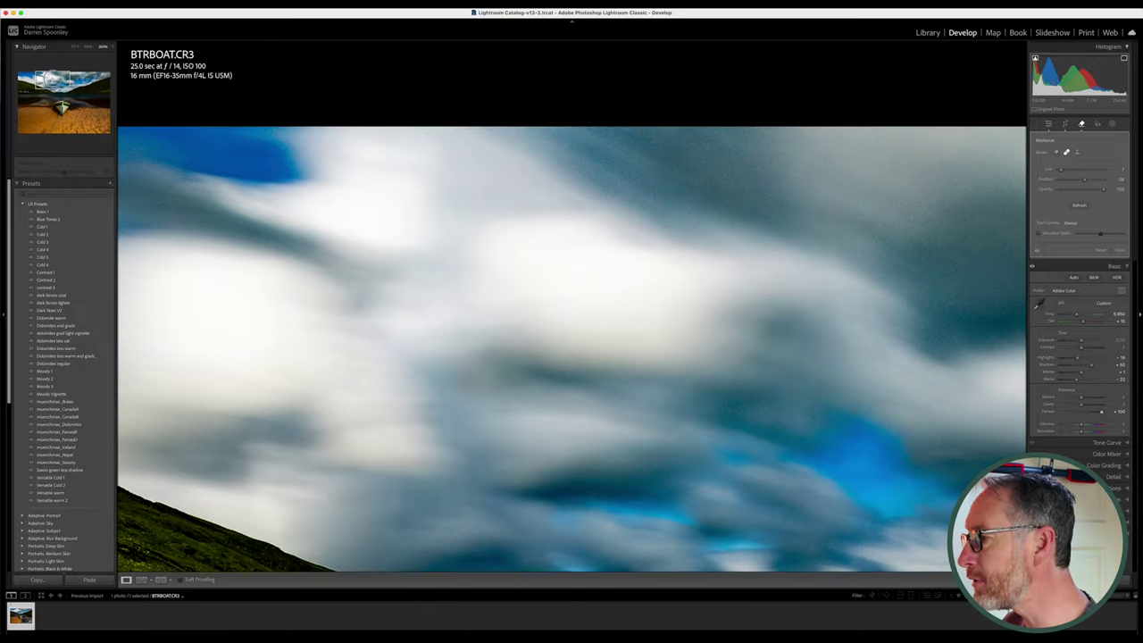
scroll(217, 187, down, 2)
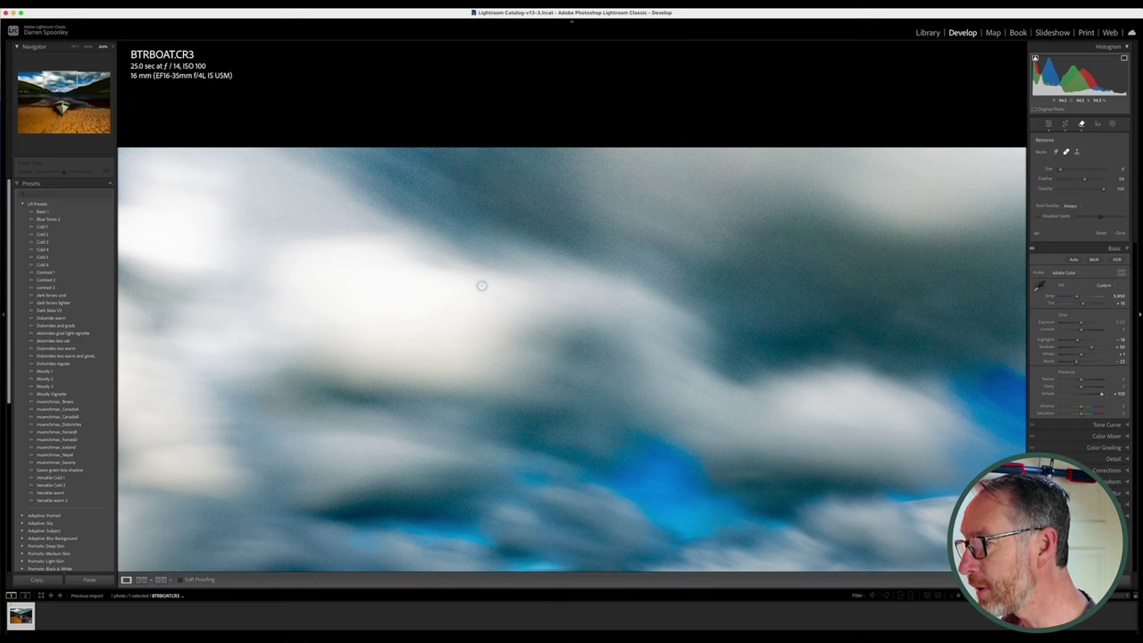
click(477, 282)
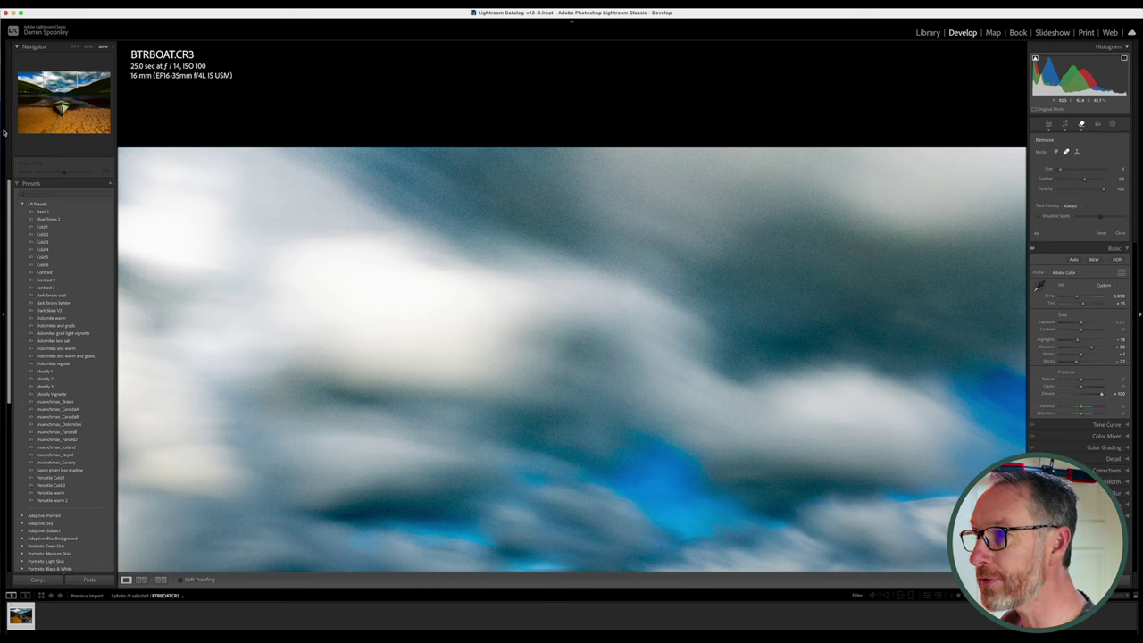
scroll(487, 277, right, 5)
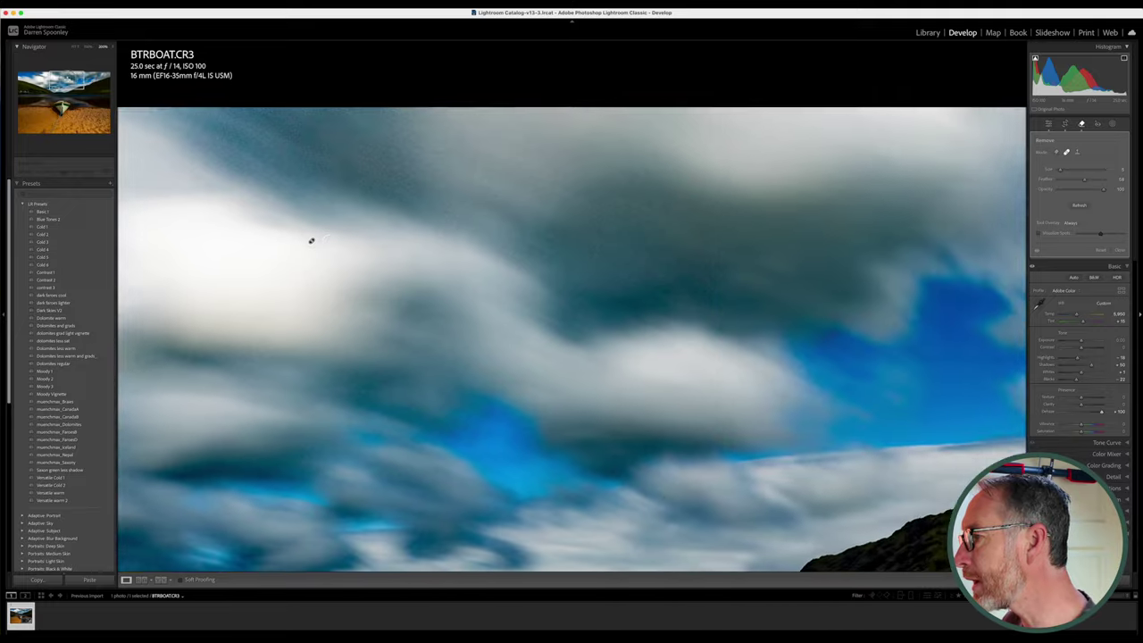
scroll(293, 190, down, 3)
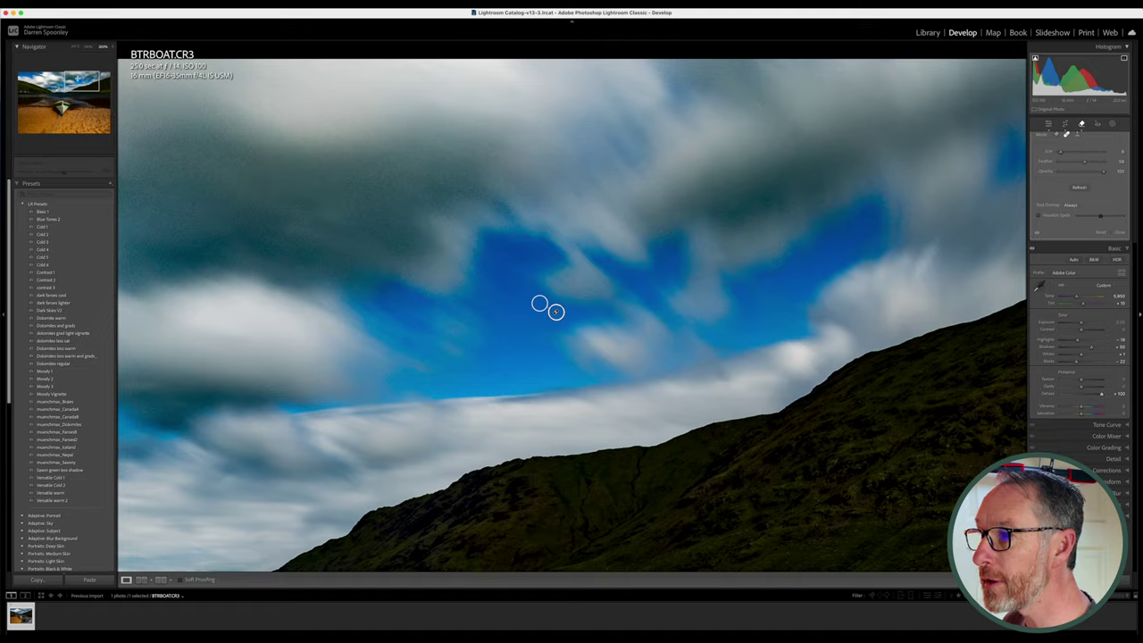
drag(556, 311, 1072, 175)
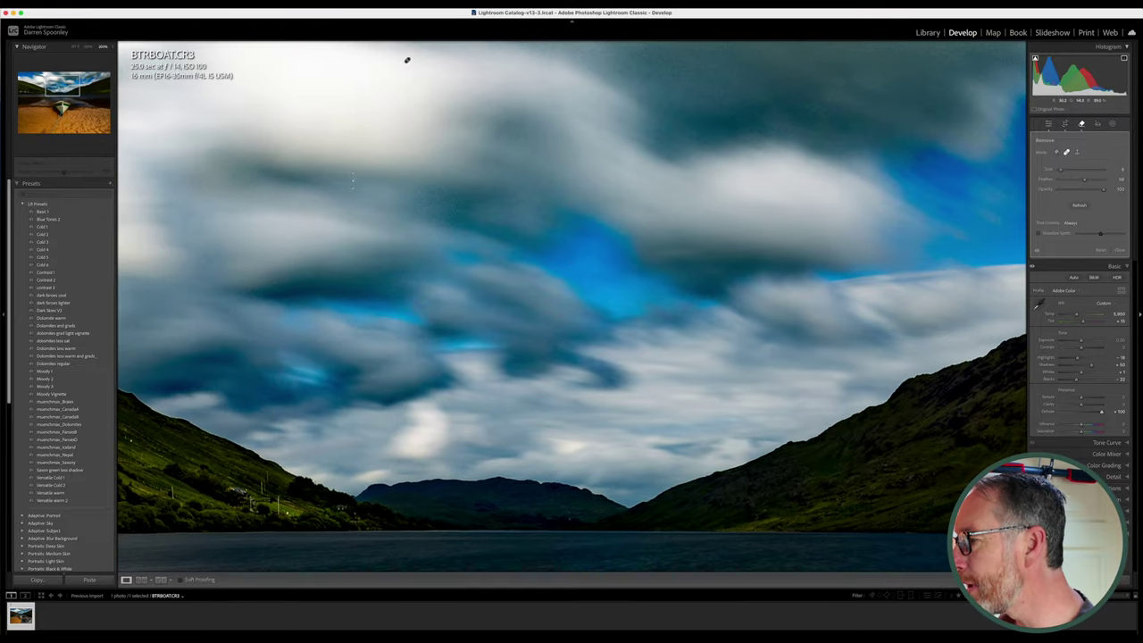
click(568, 259)
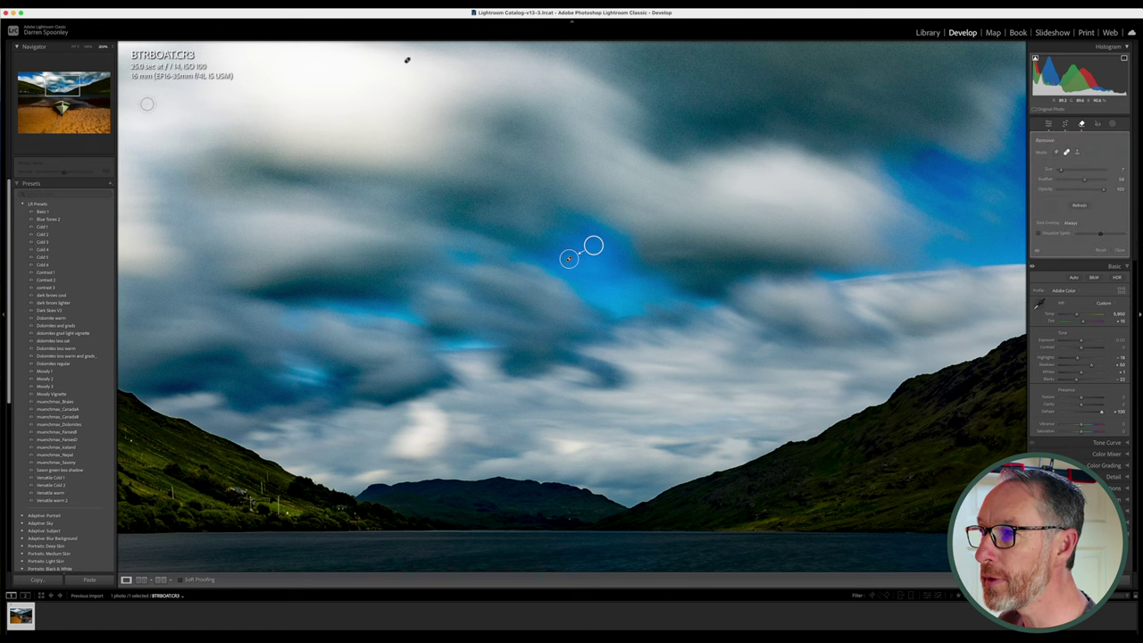
Pan the close-up across the sky, mountains, boat, lake and beach to check for more spots.
click(65, 92)
drag(659, 183, 1019, 198)
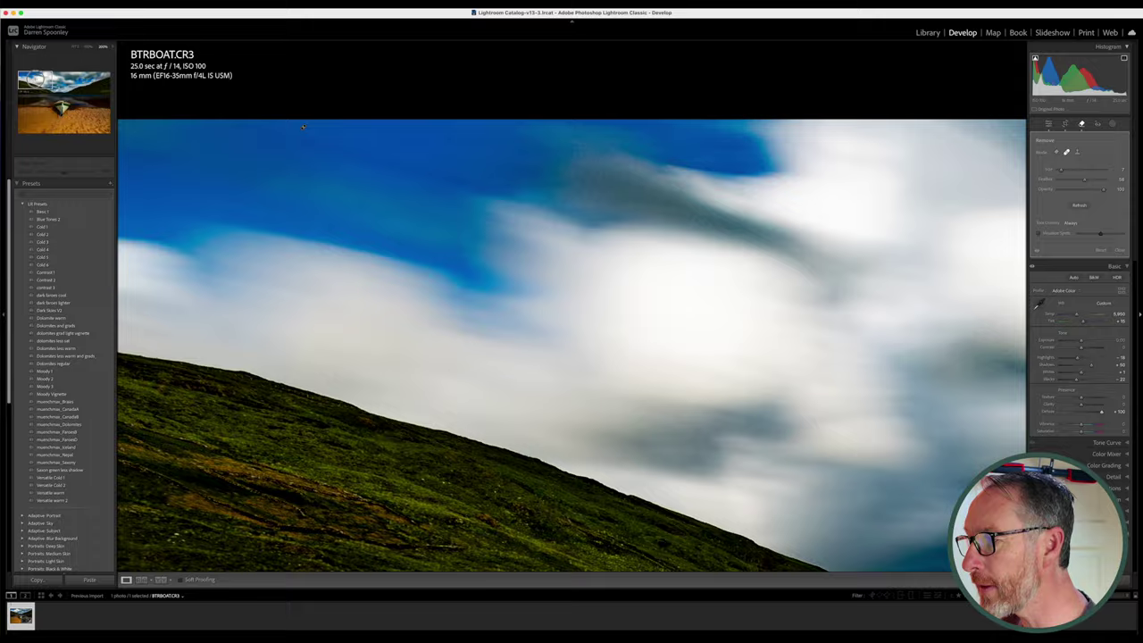
click(34, 100)
click(65, 100)
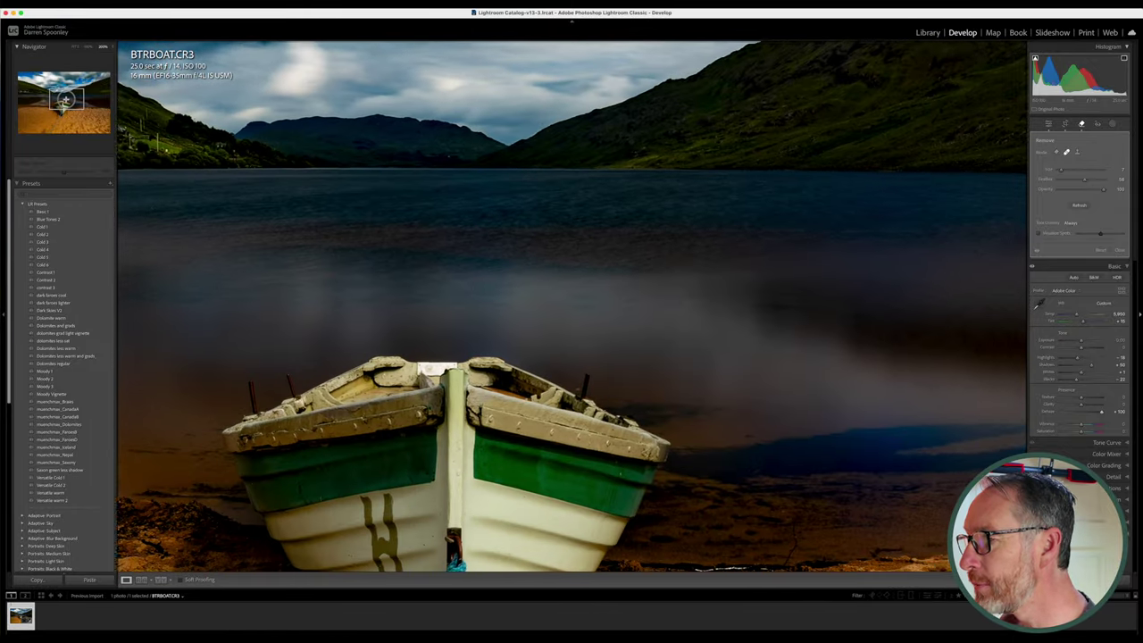
mouse_move(64, 100)
mouse_down()
mouse_move(89, 101)
mouse_move(64, 109)
mouse_up()
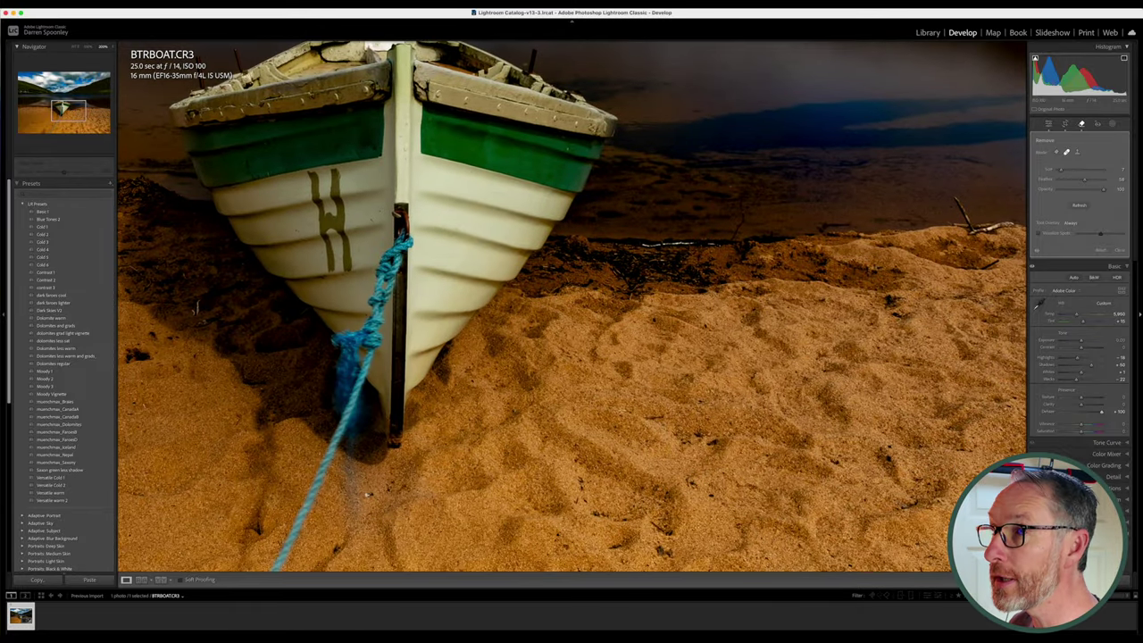
Return to the full photo, compare before and after, and set Dehaze to about +12.
click(75, 47)
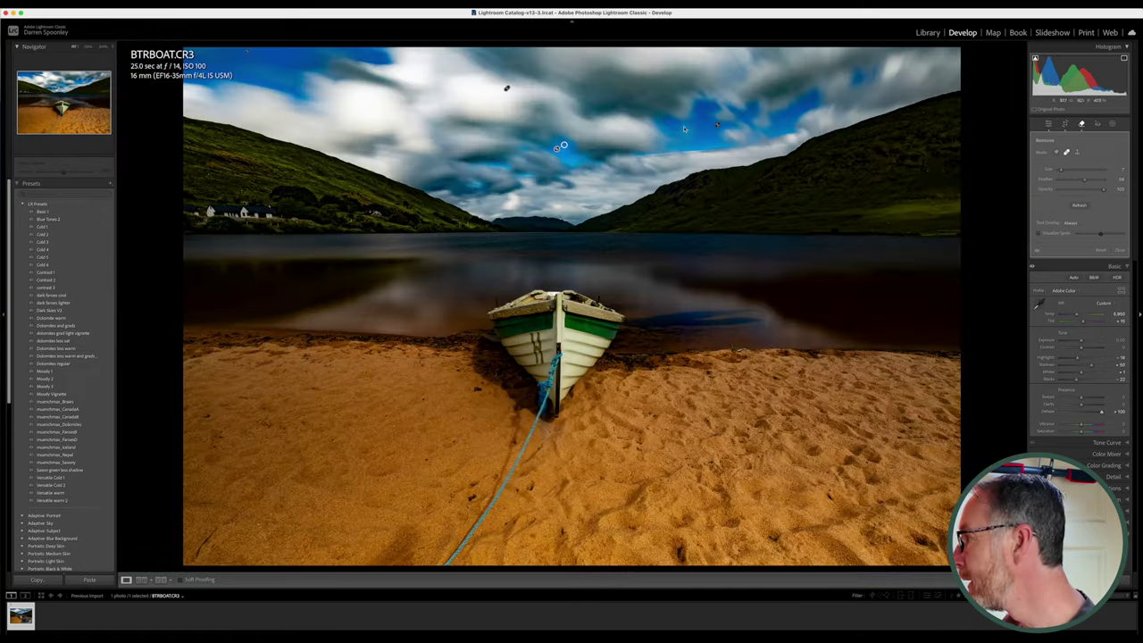
key(j)
click(1048, 123)
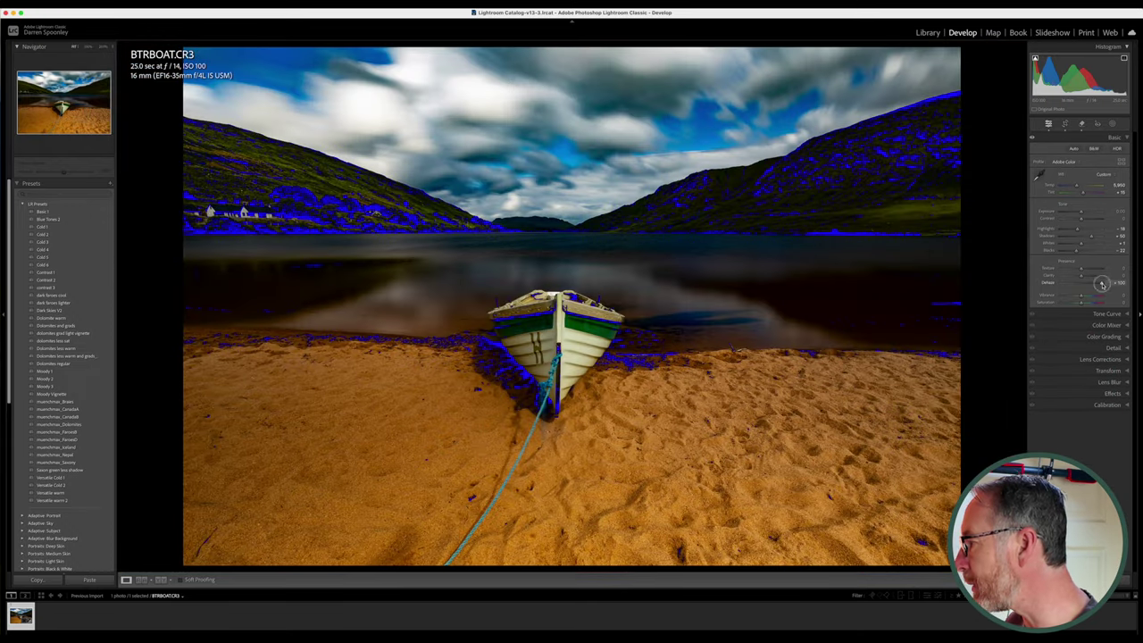
key(backslash)
key(backslash)
key(backslash)
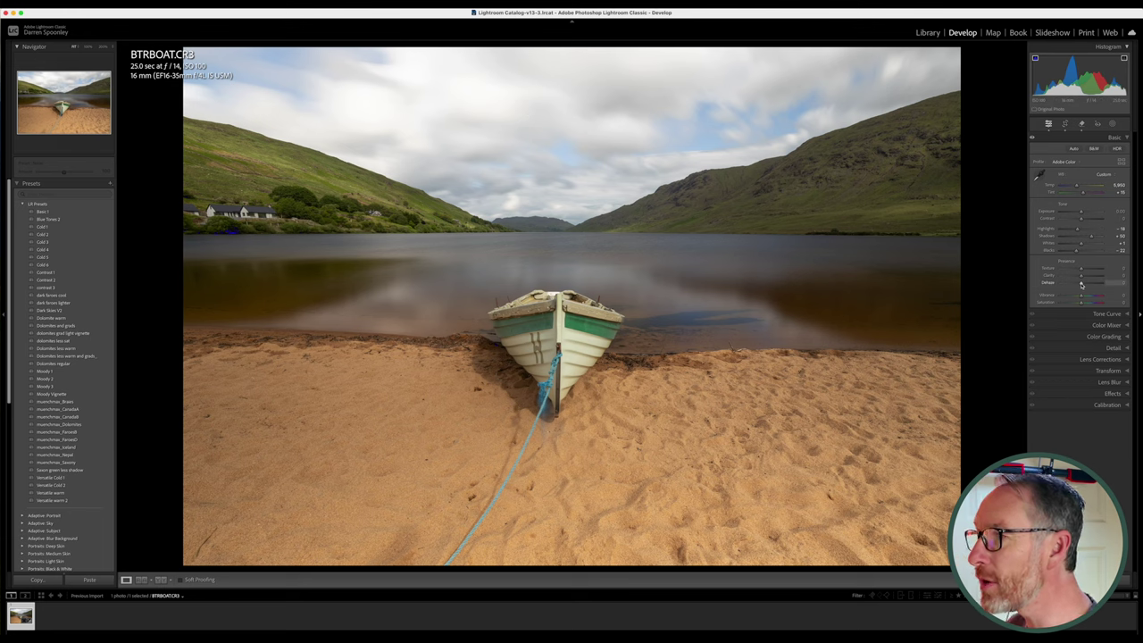
drag(1080, 284, 1083, 284)
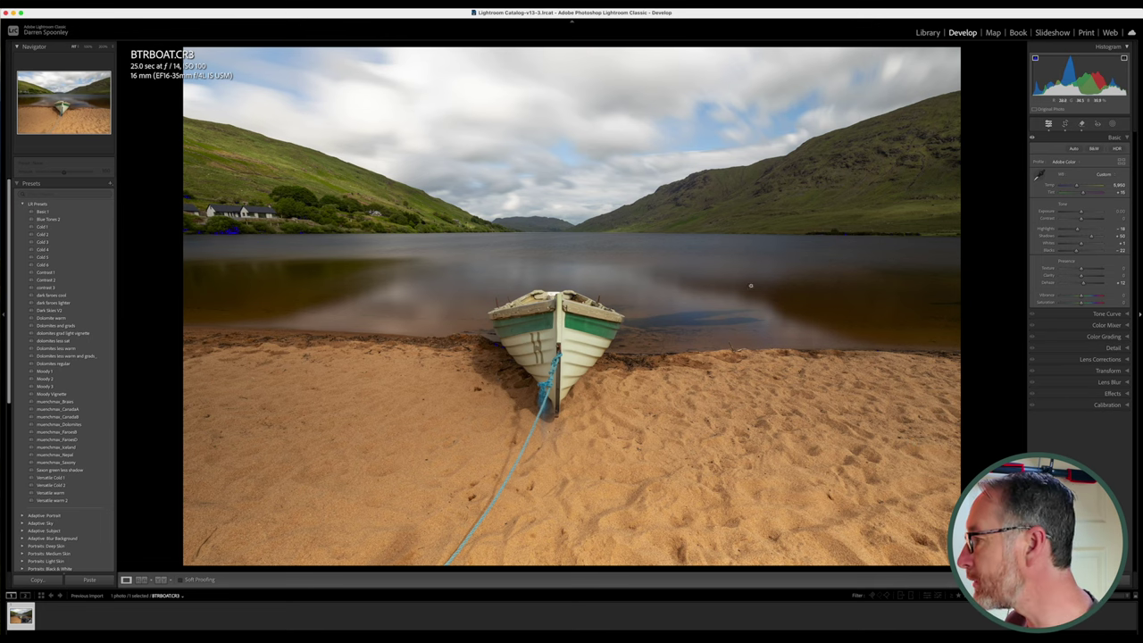
Preview maximum Vibrance and about +80 Saturation, reset both to zero, then set Vibrance to about +21.
click(1081, 296)
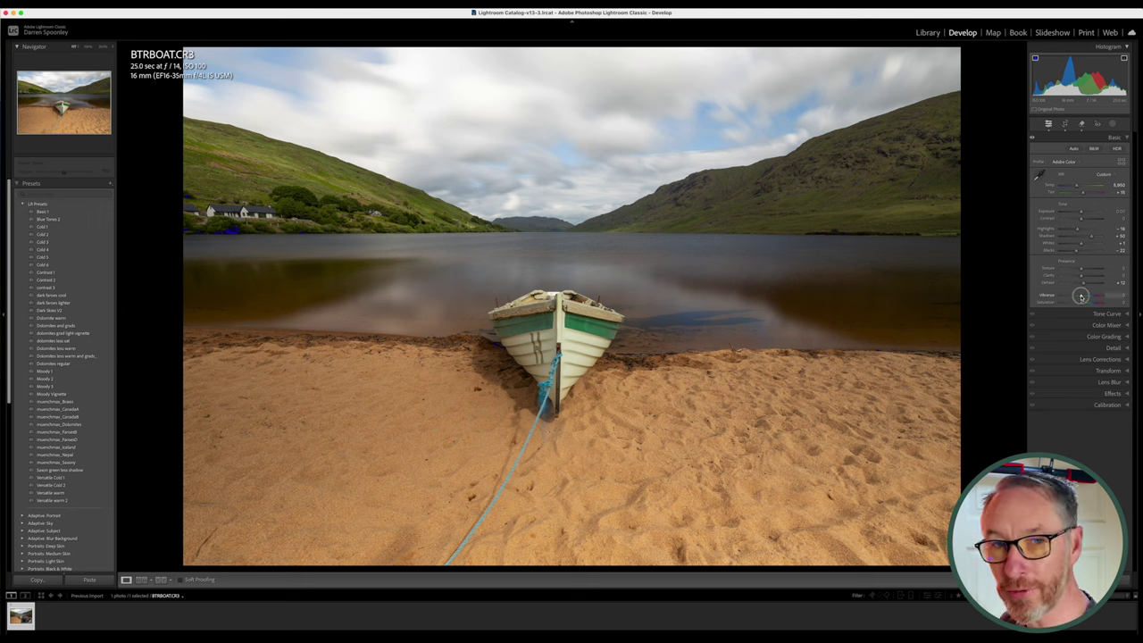
drag(1081, 296, 1104, 293)
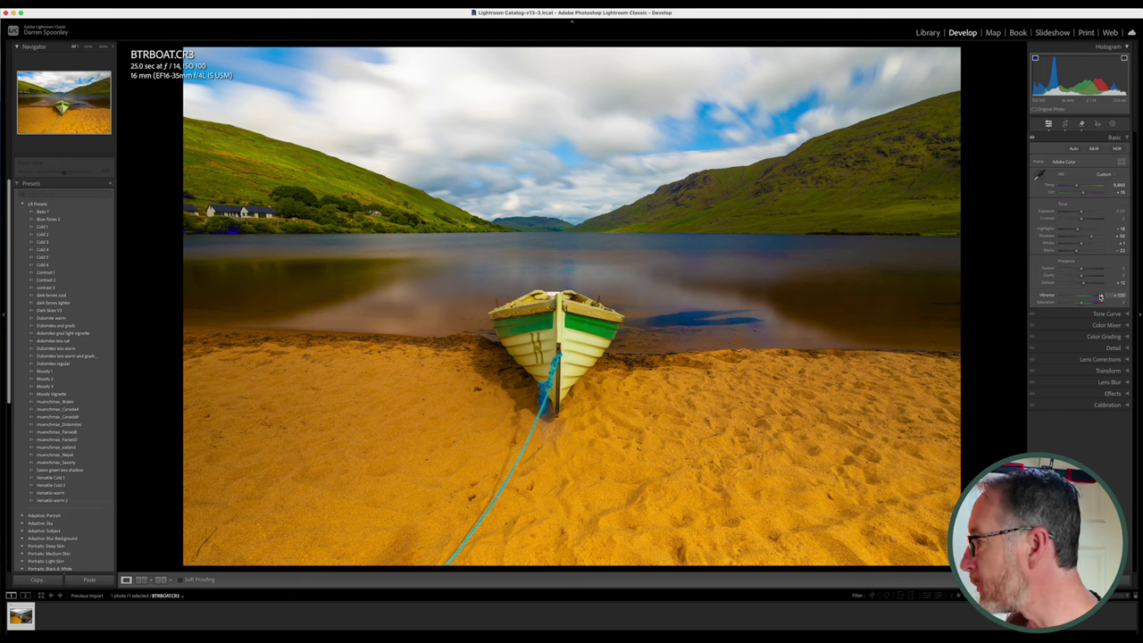
double_click(1099, 296)
drag(1089, 303, 1098, 302)
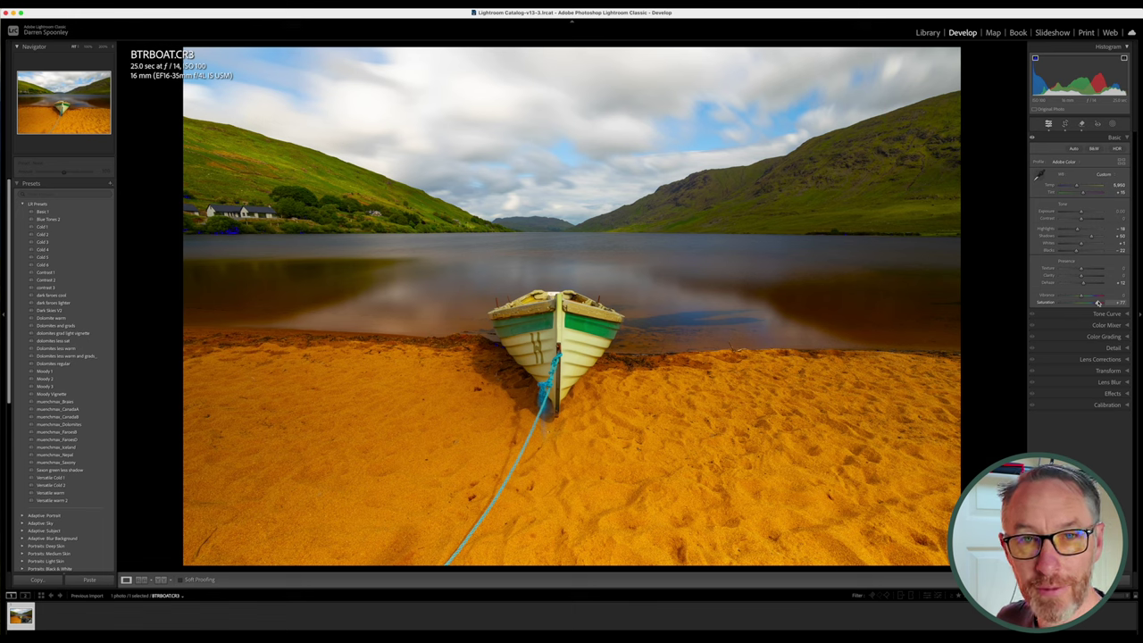
drag(1099, 302, 1099, 303)
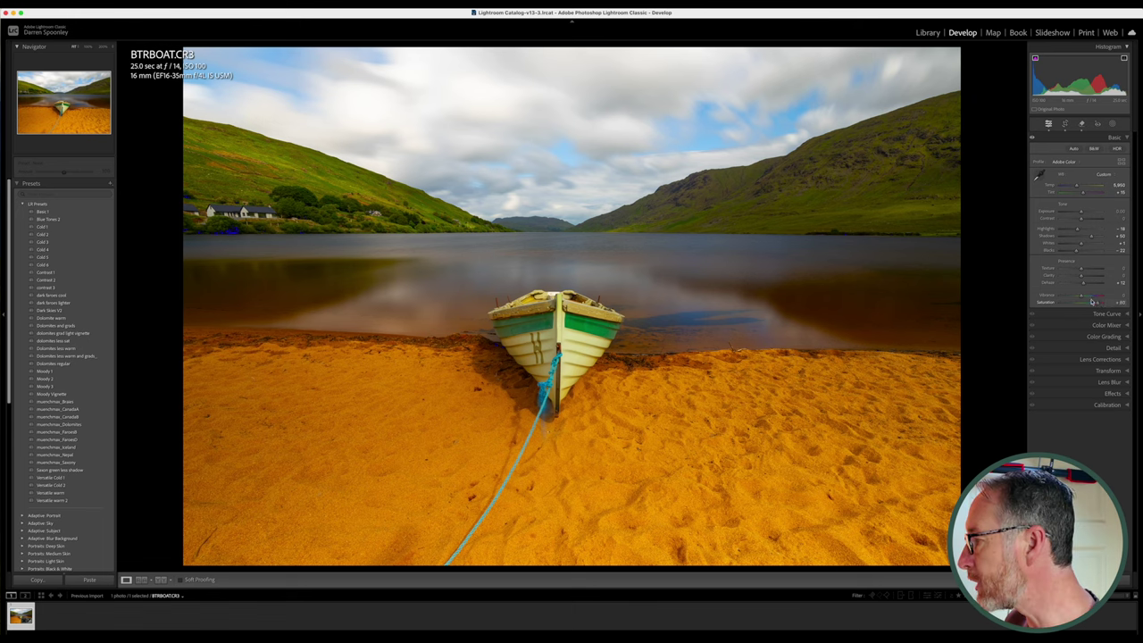
double_click(1099, 303)
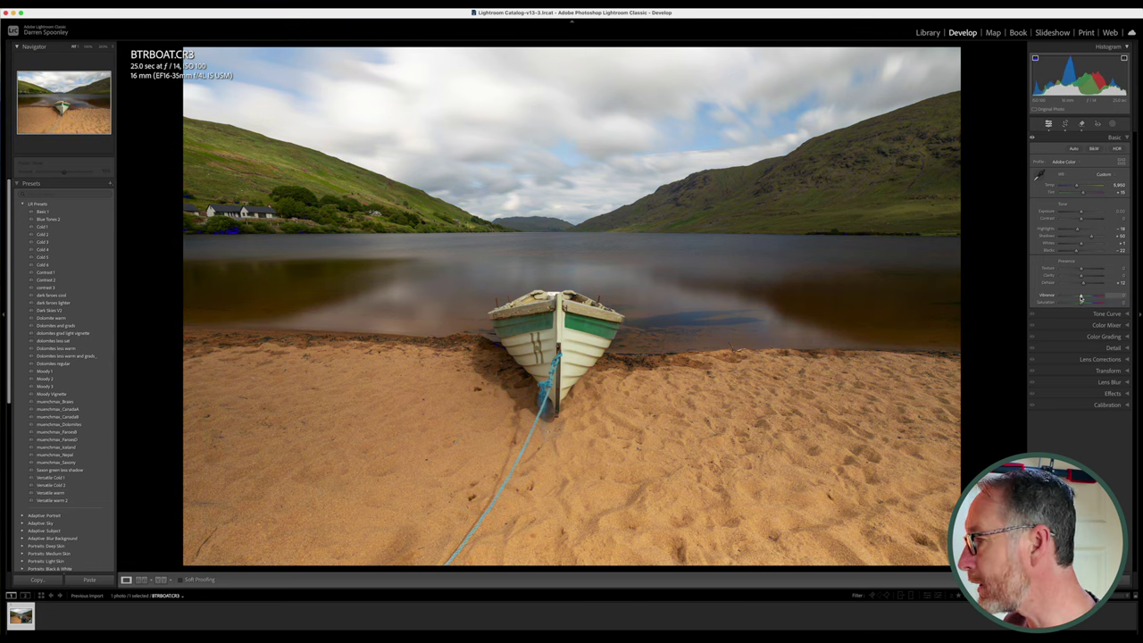
click(1080, 296)
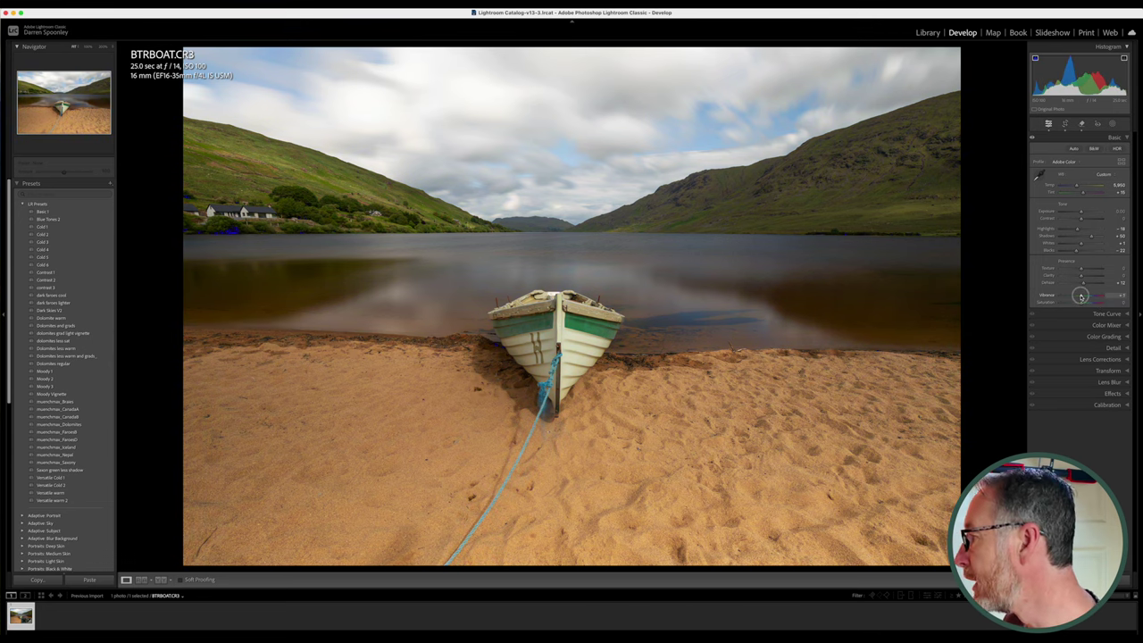
drag(1080, 296, 1086, 295)
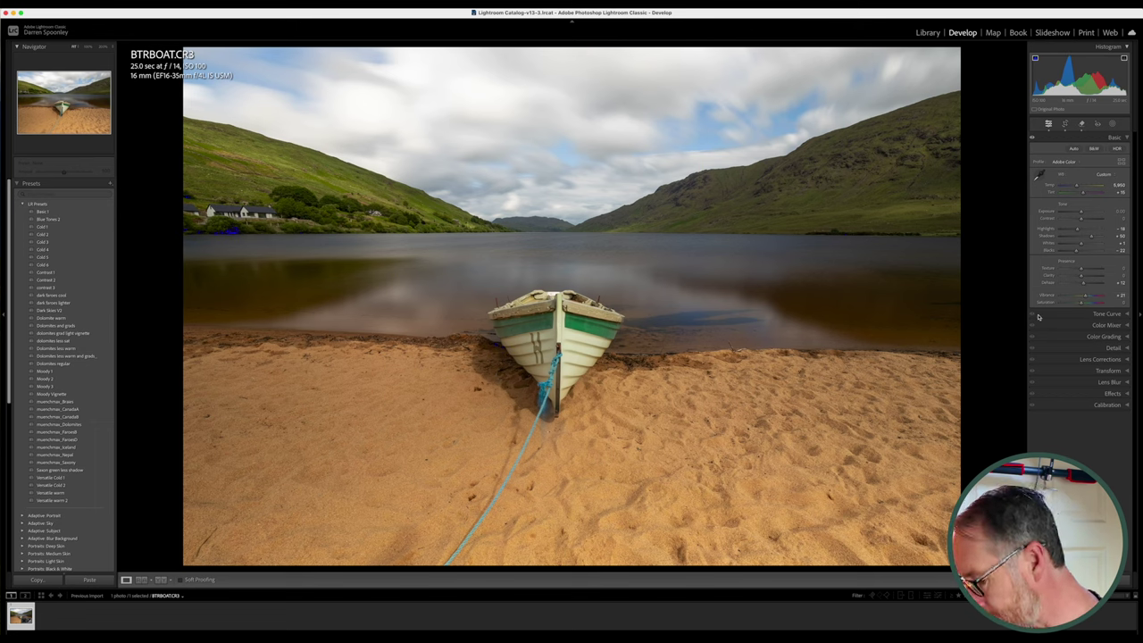
key(backslash)
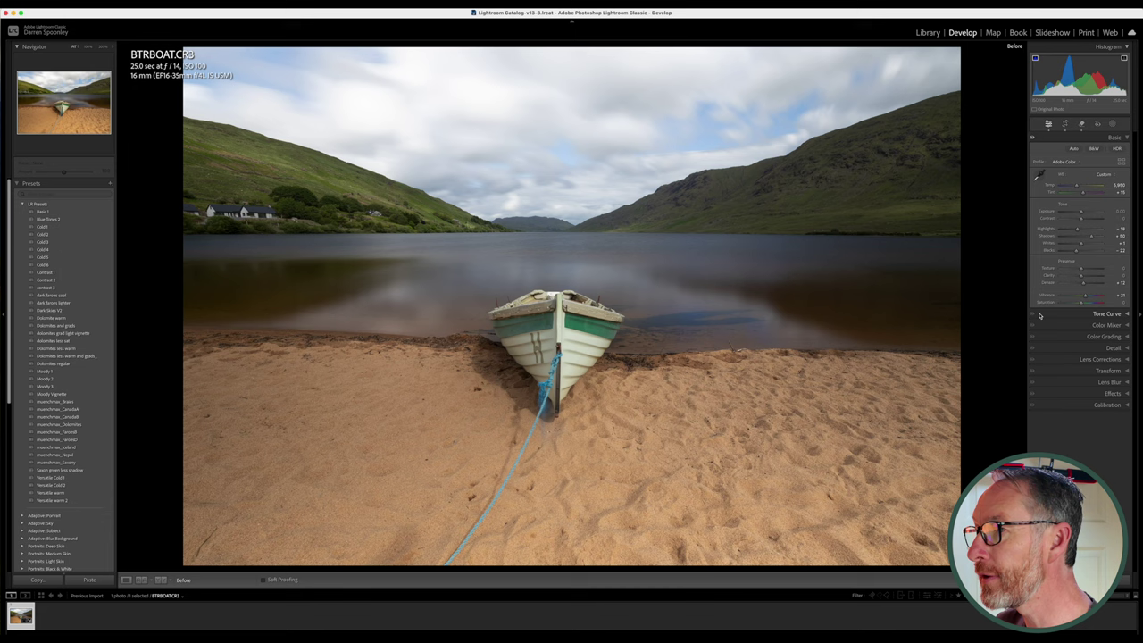
key(backslash)
key(backslash)
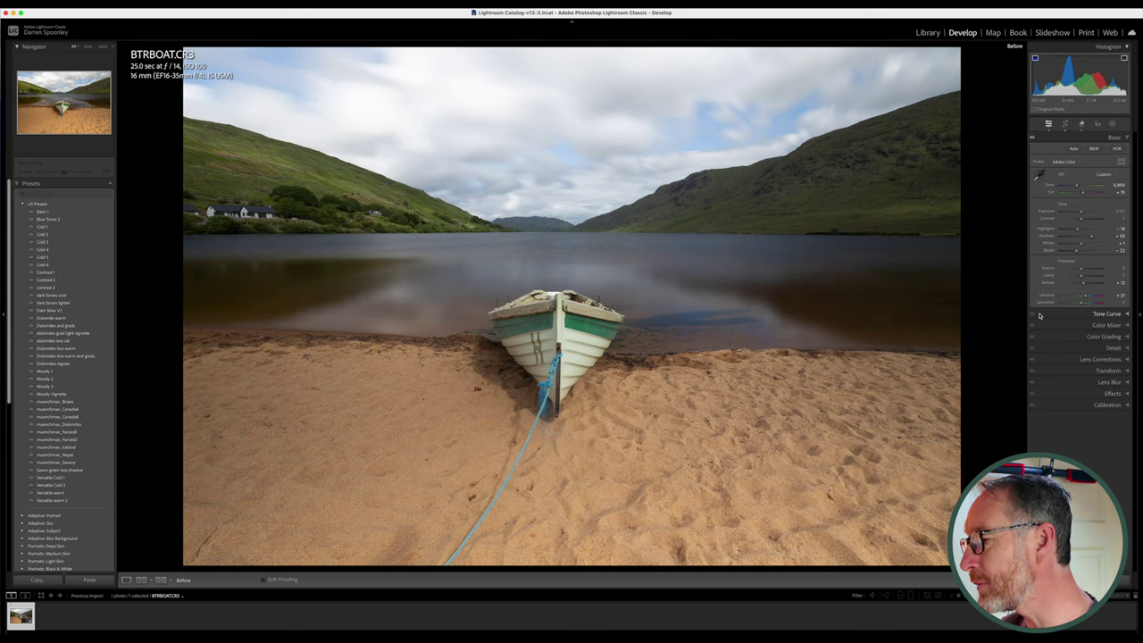
key(backslash)
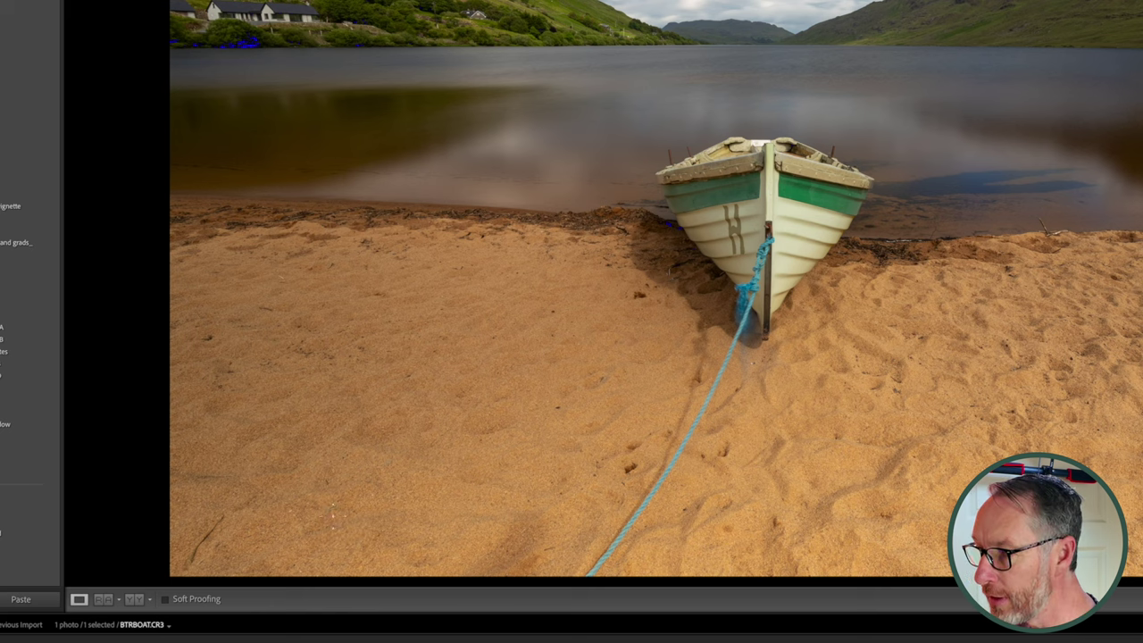
Heal the blemish in the lower-left sand using clean sand beside it, then return to the whole-photo view.
drag(191, 558, 231, 513)
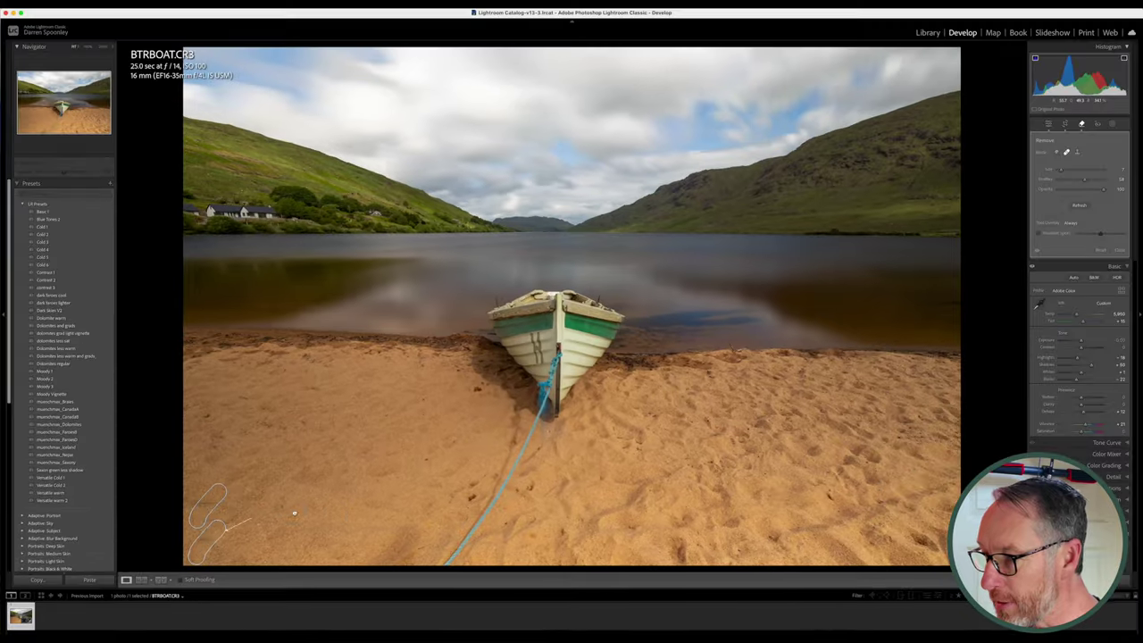
drag(215, 533, 408, 499)
drag(336, 514, 351, 533)
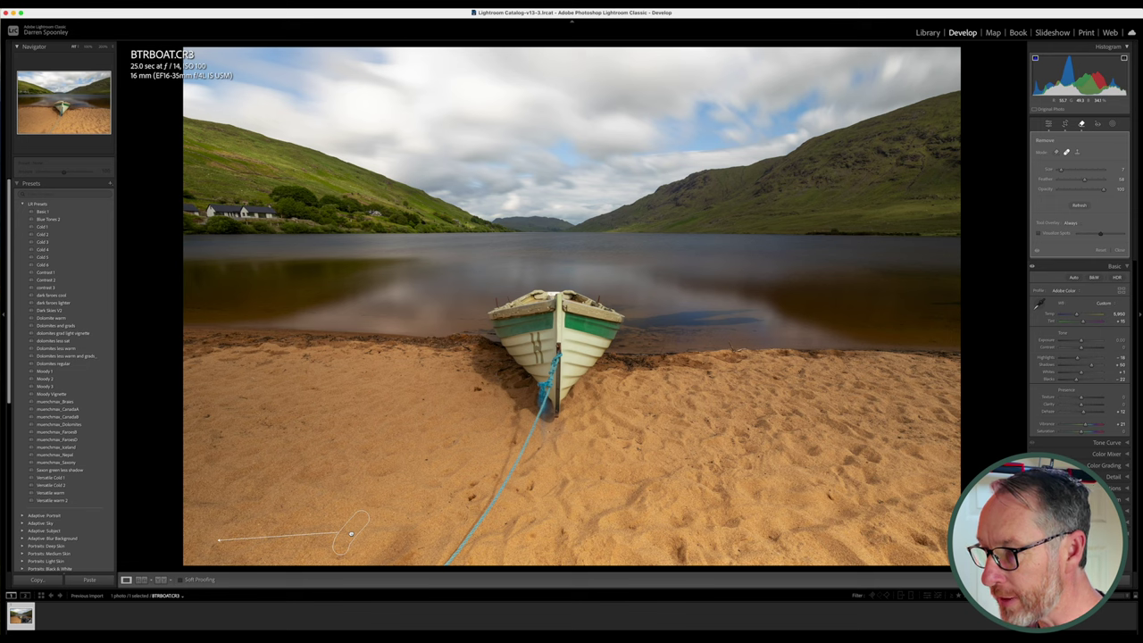
drag(351, 533, 206, 480)
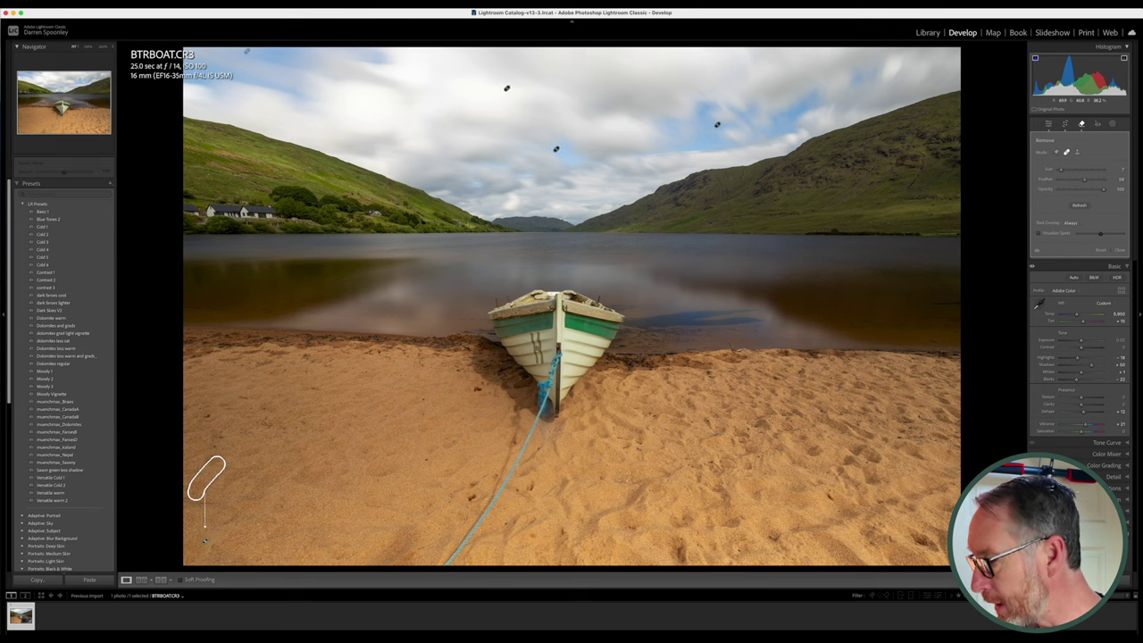
key(Escape)
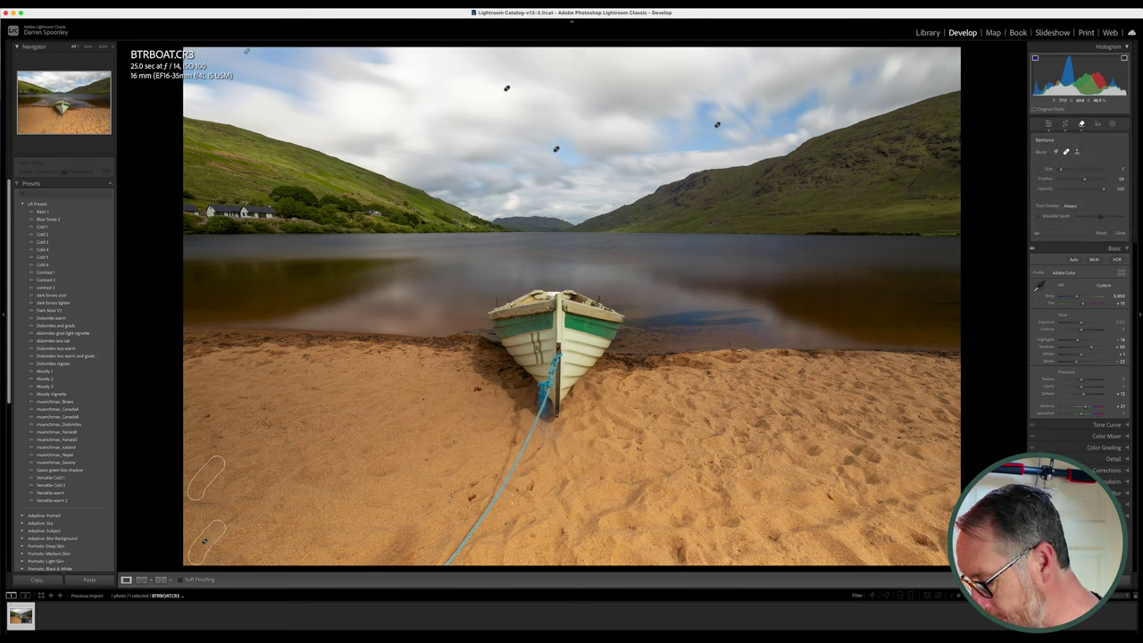
scroll(621, 399, up, 5)
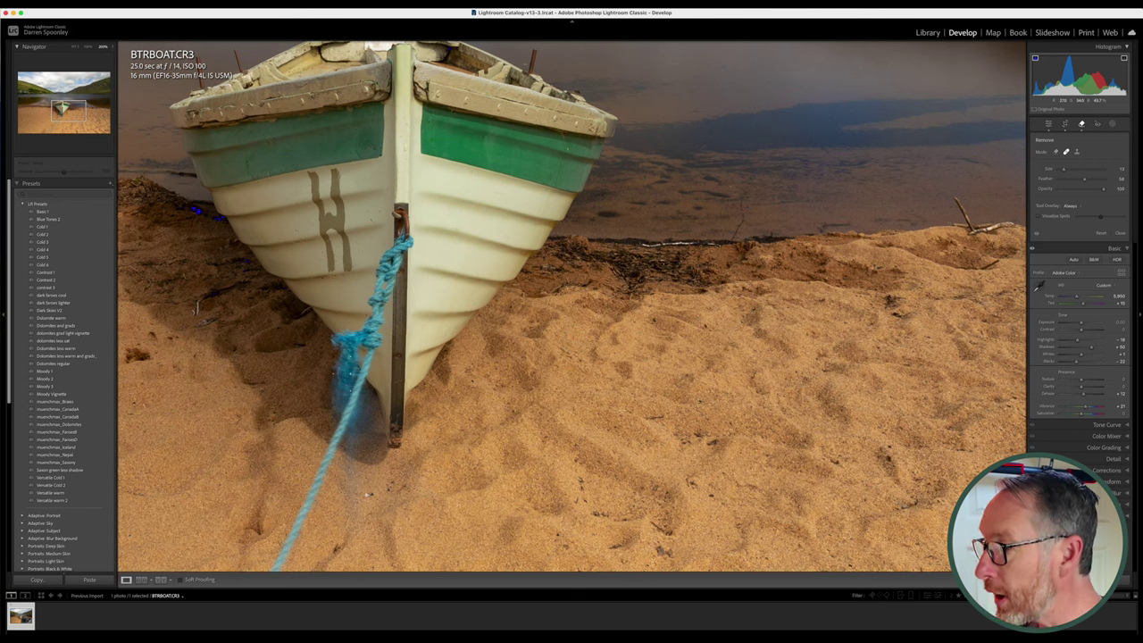
click(554, 66)
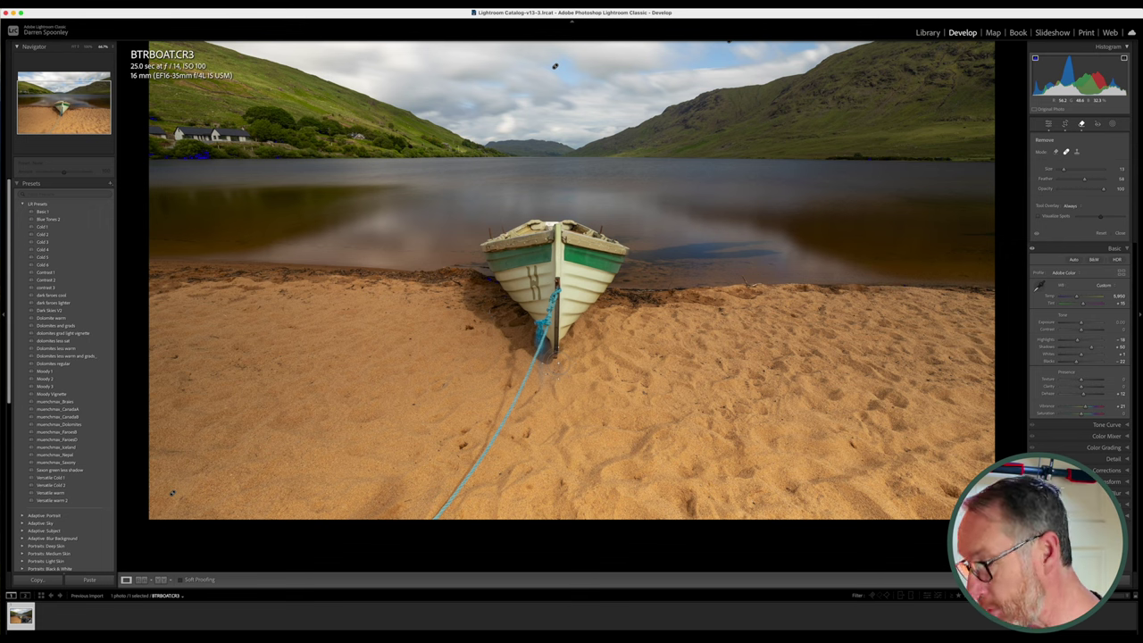
Fit the photo in view, exit the Remove tool, and expand the Detail panel.
click(74, 47)
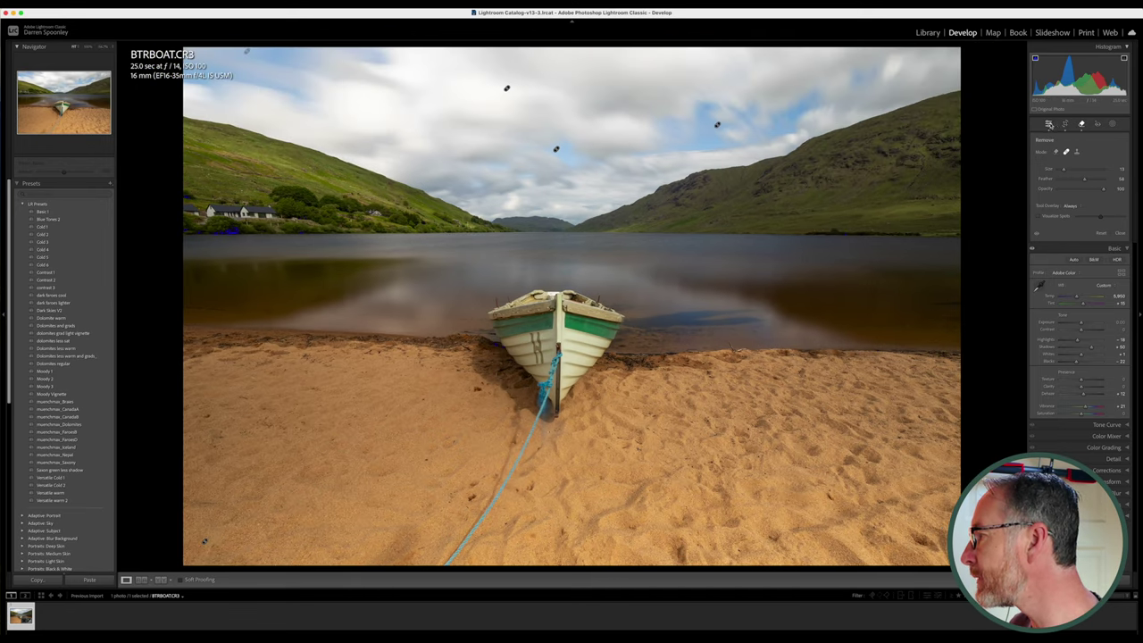
key(q)
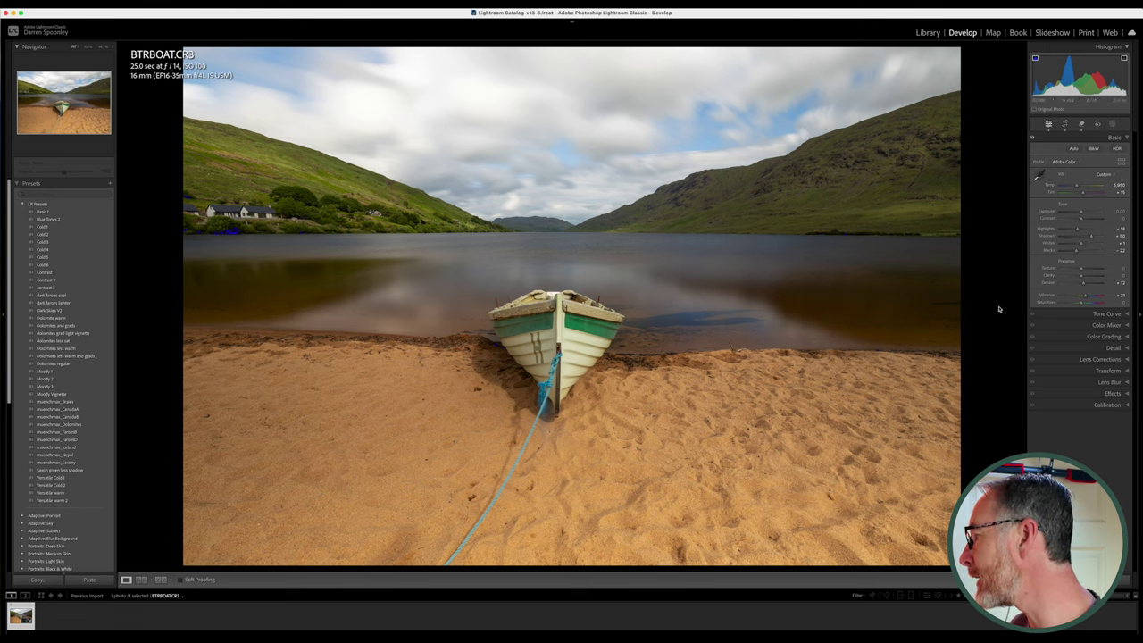
click(1113, 348)
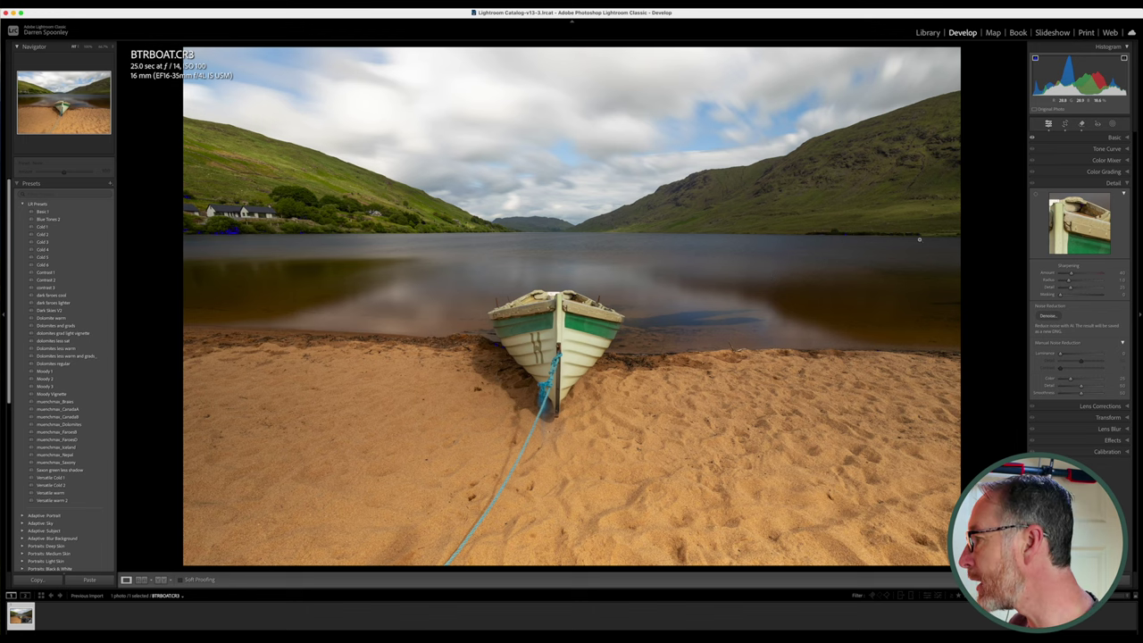
Open the AI Denoise preview at Amount 50 and check the boat, hull, sky and hillside.
click(1048, 317)
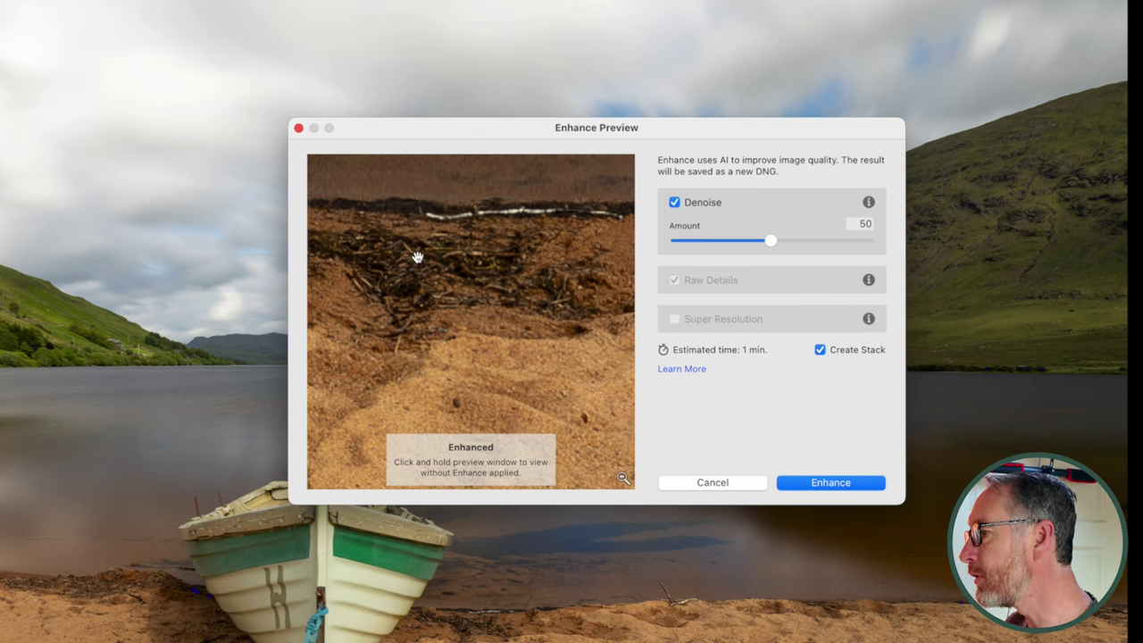
drag(429, 286, 535, 390)
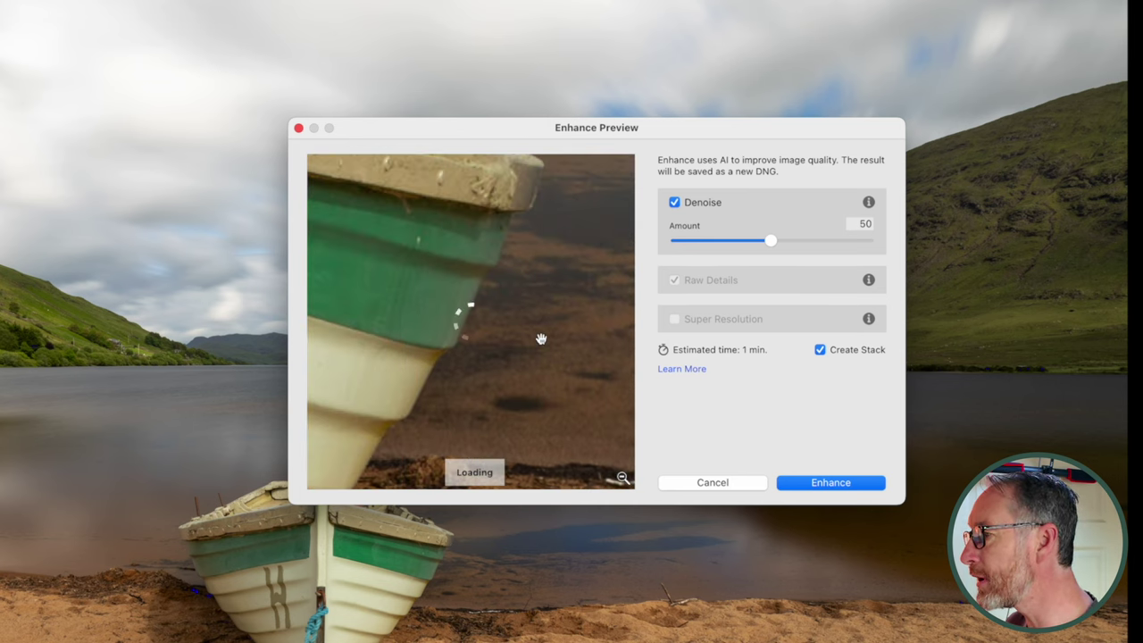
drag(538, 334, 403, 400)
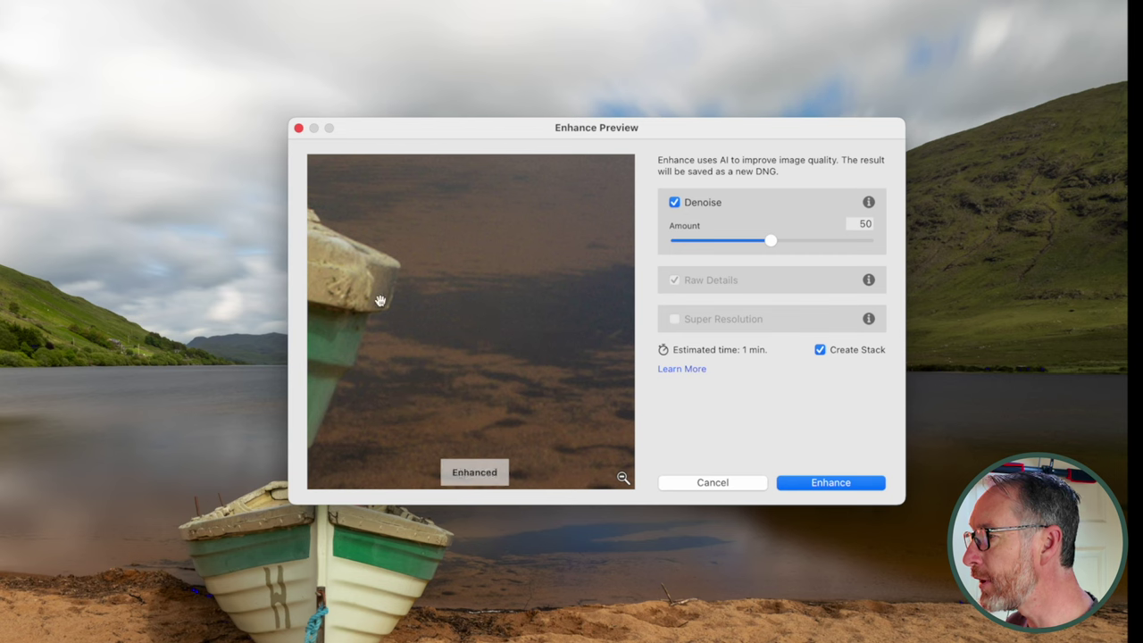
drag(530, 429, 471, 420)
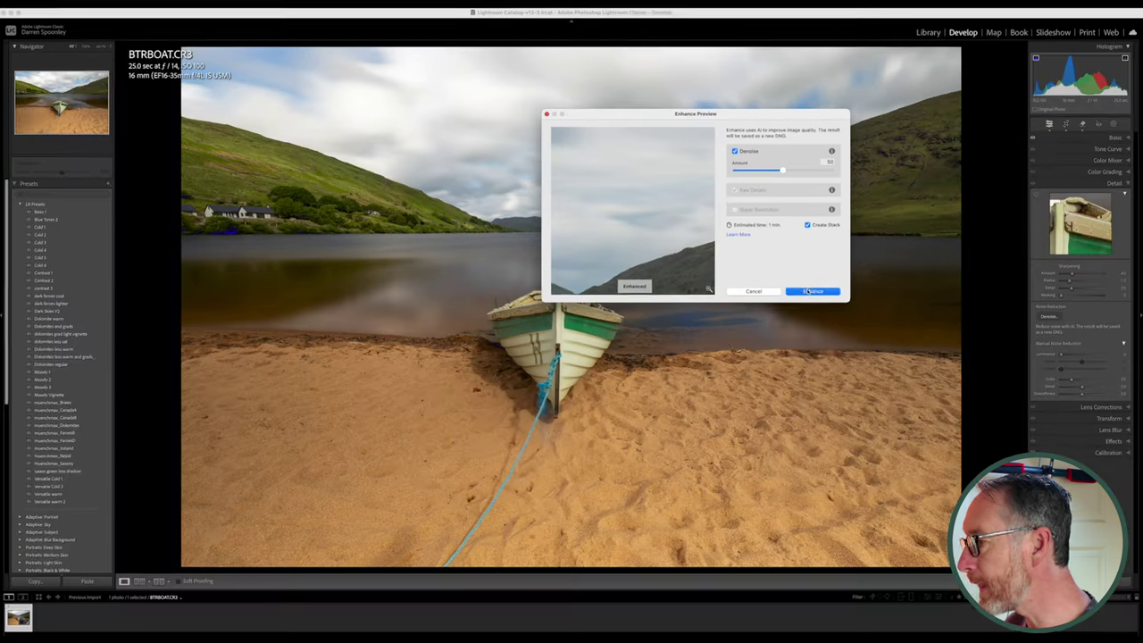
click(808, 291)
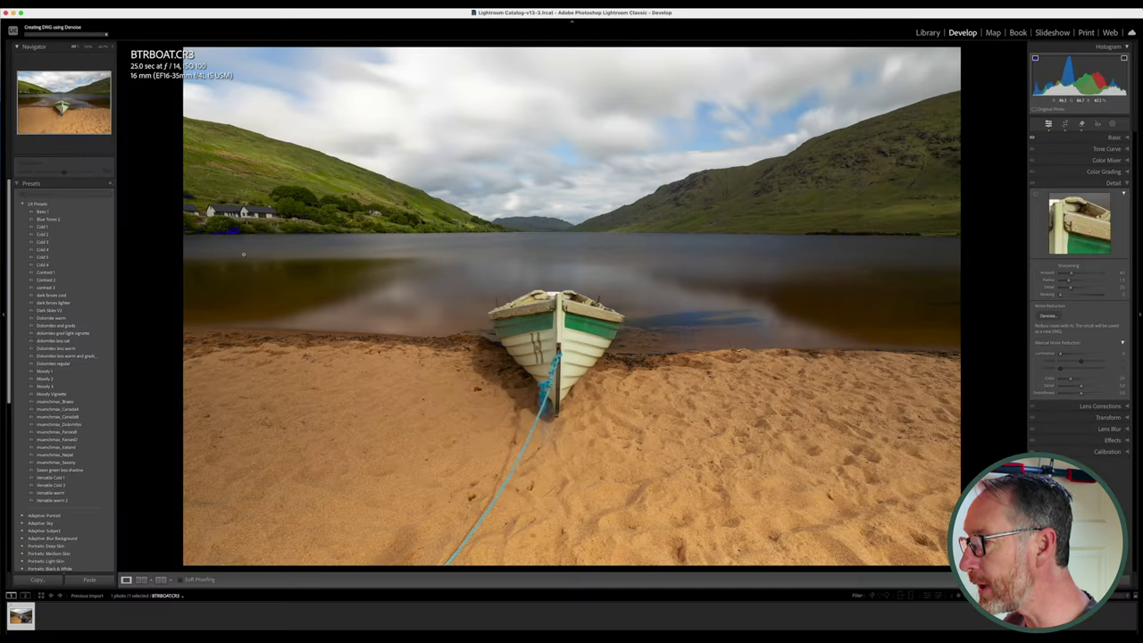